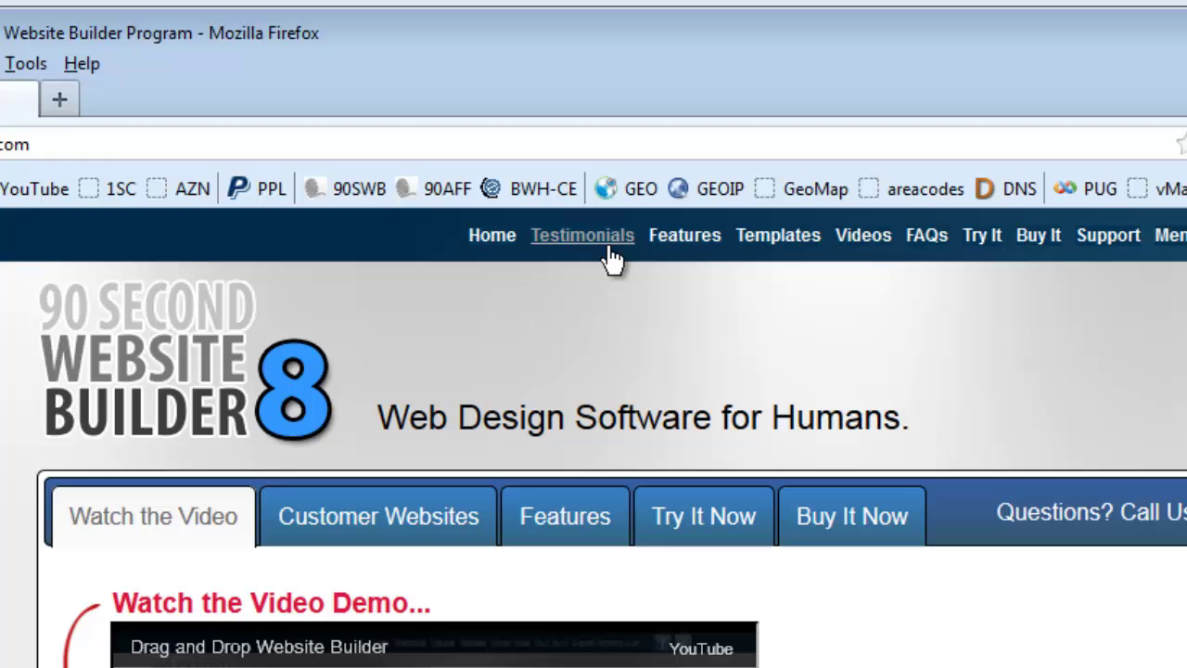
- Open the website's Testimonials page and browse its testimonial carousel forward and back
click(609, 249)
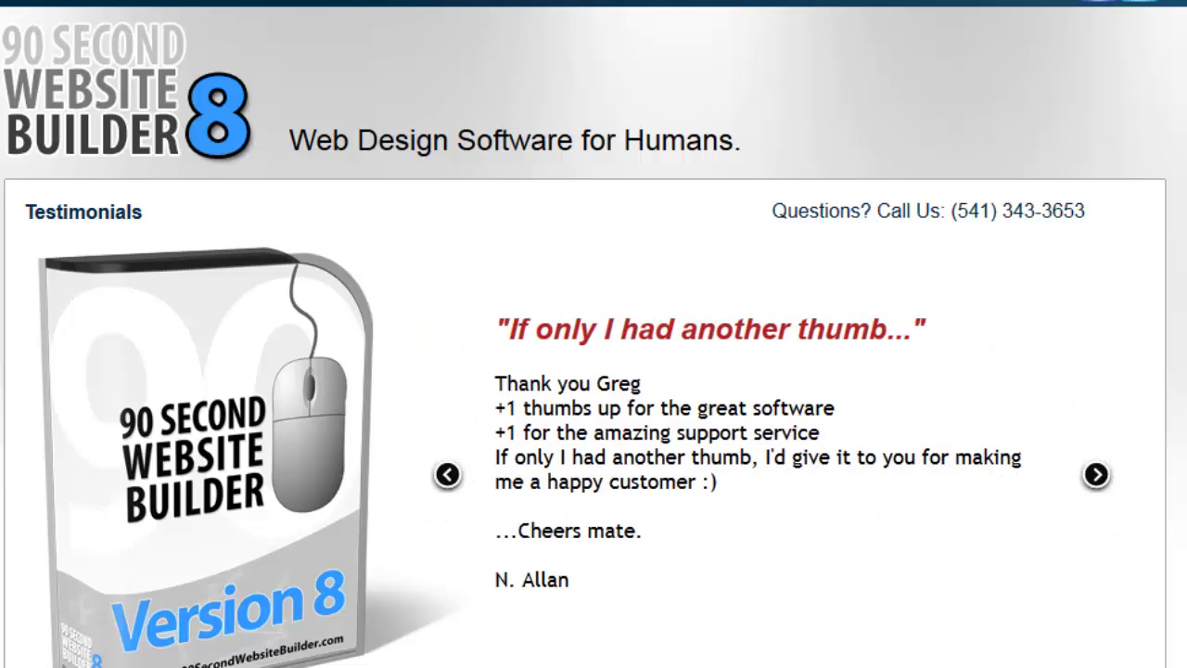
click(1096, 476)
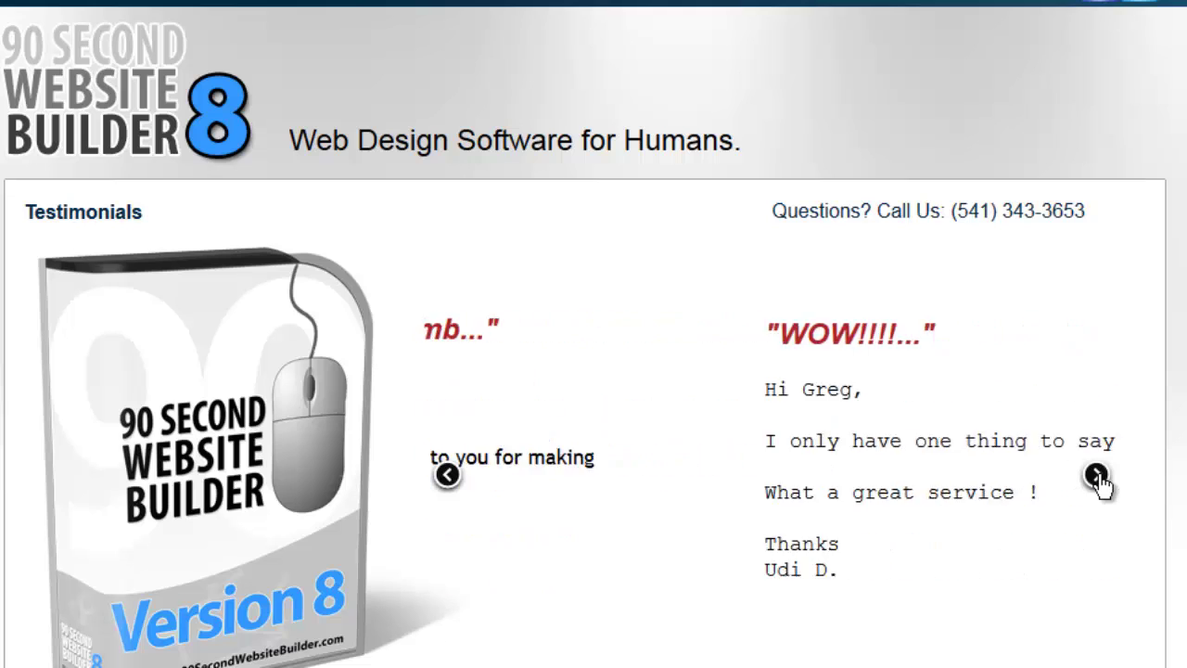
click(1096, 476)
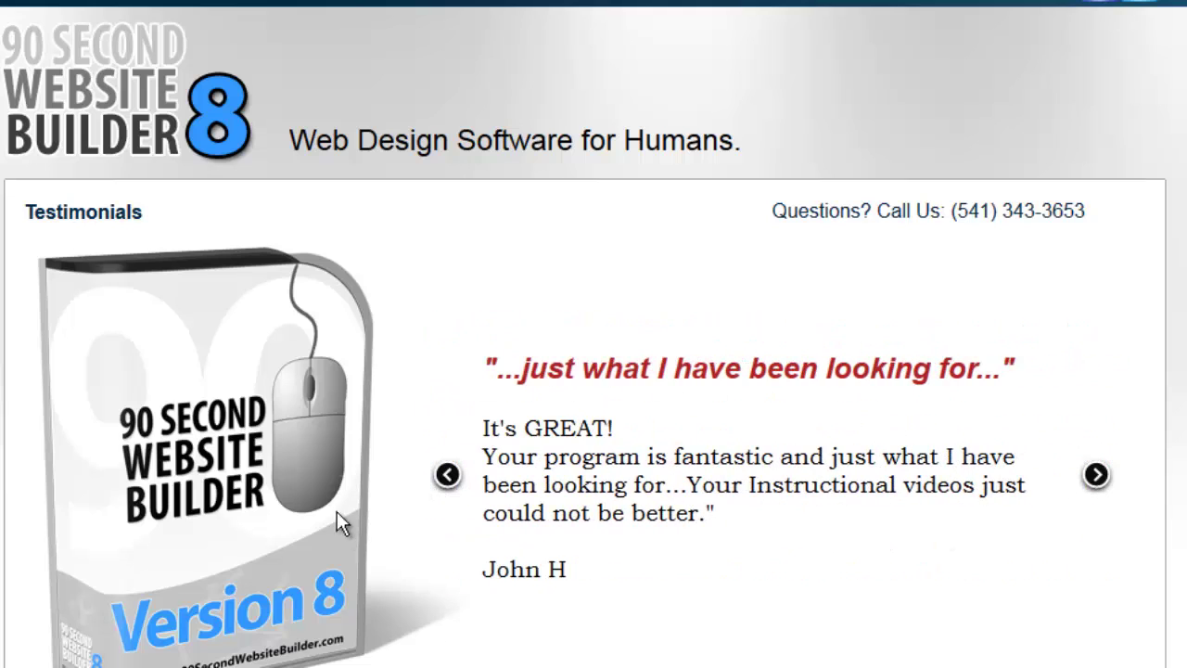
click(447, 478)
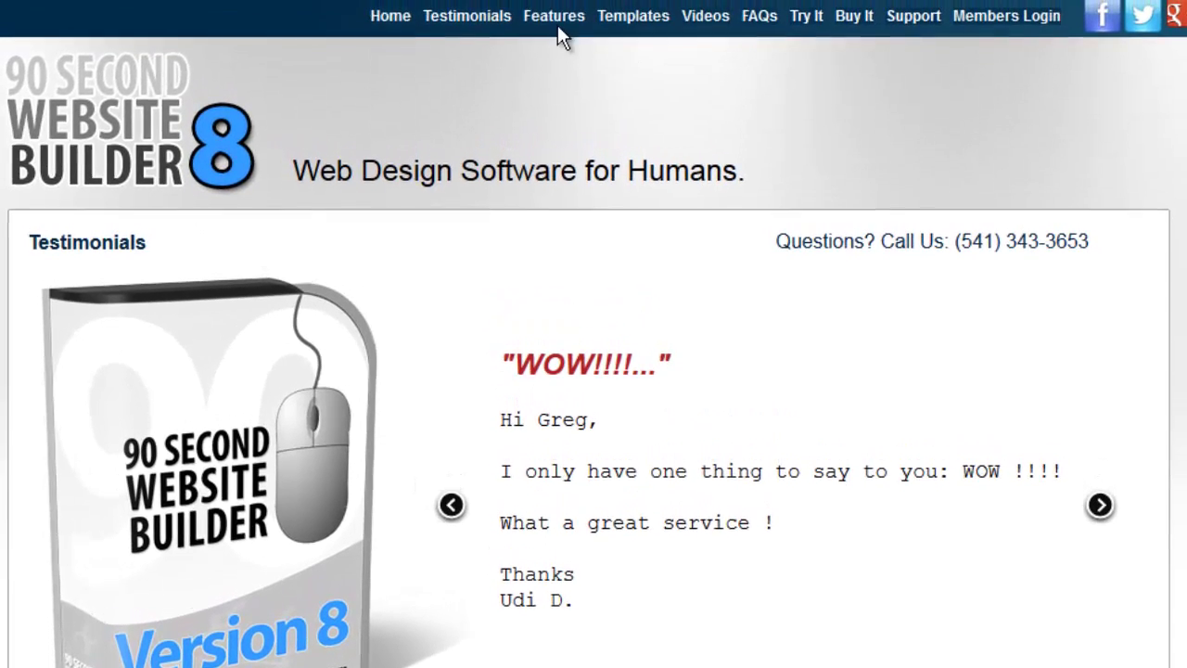
- Open the Features page and advance through the slides of its feature carousel
click(551, 32)
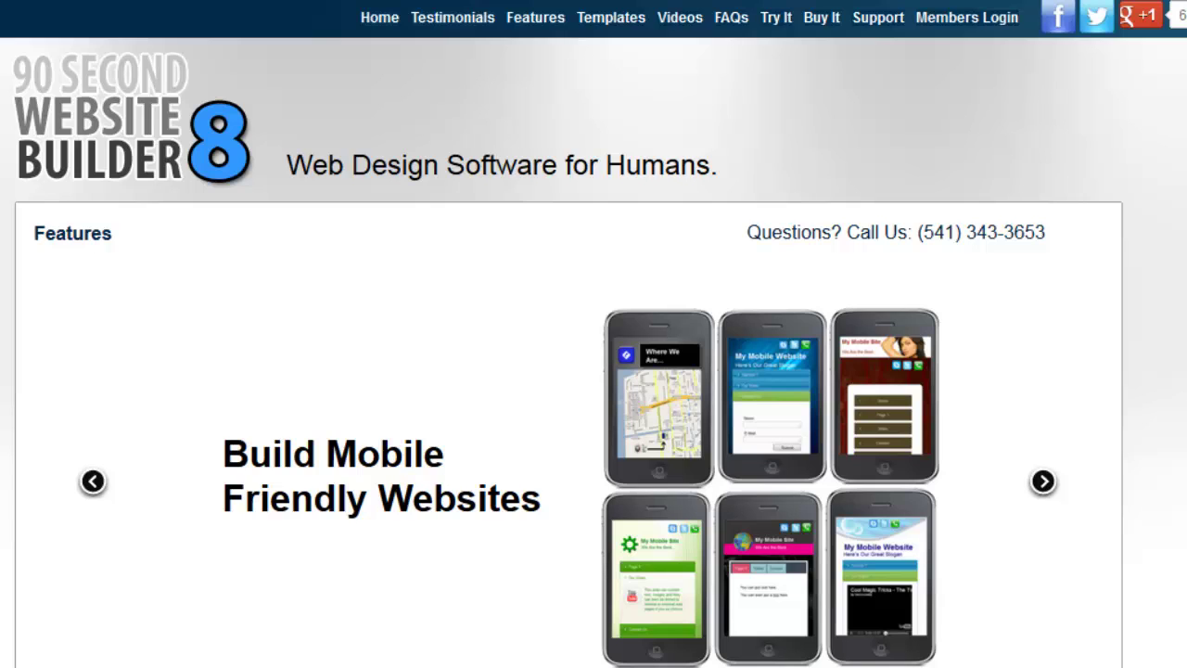
click(1042, 482)
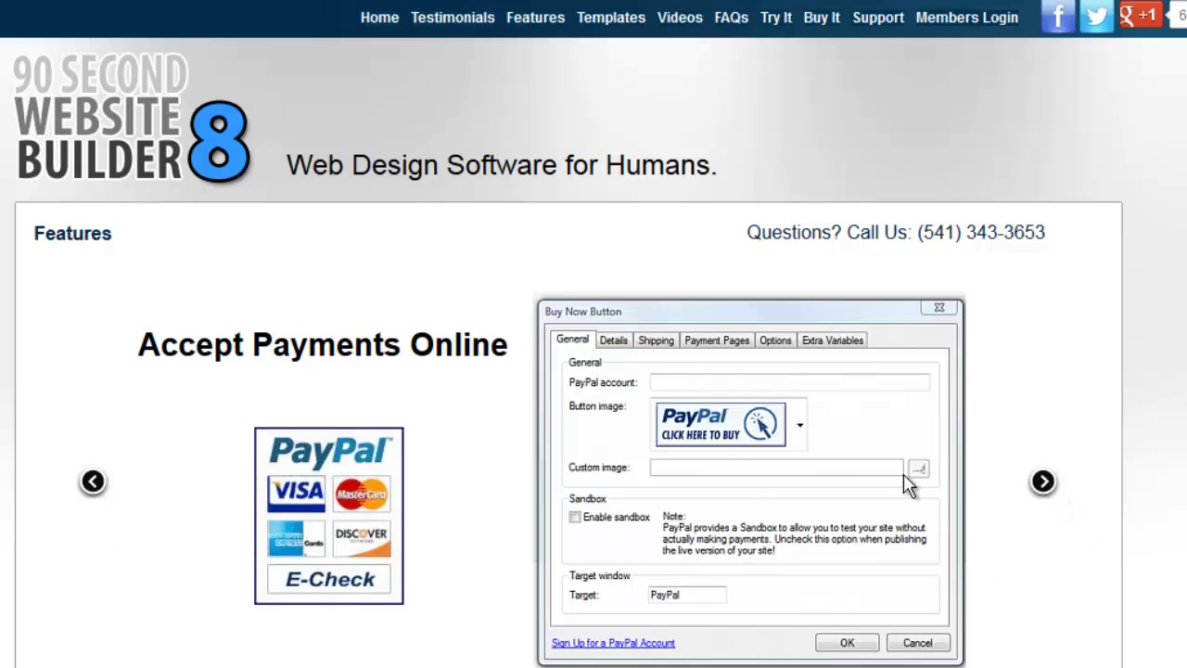
click(1041, 488)
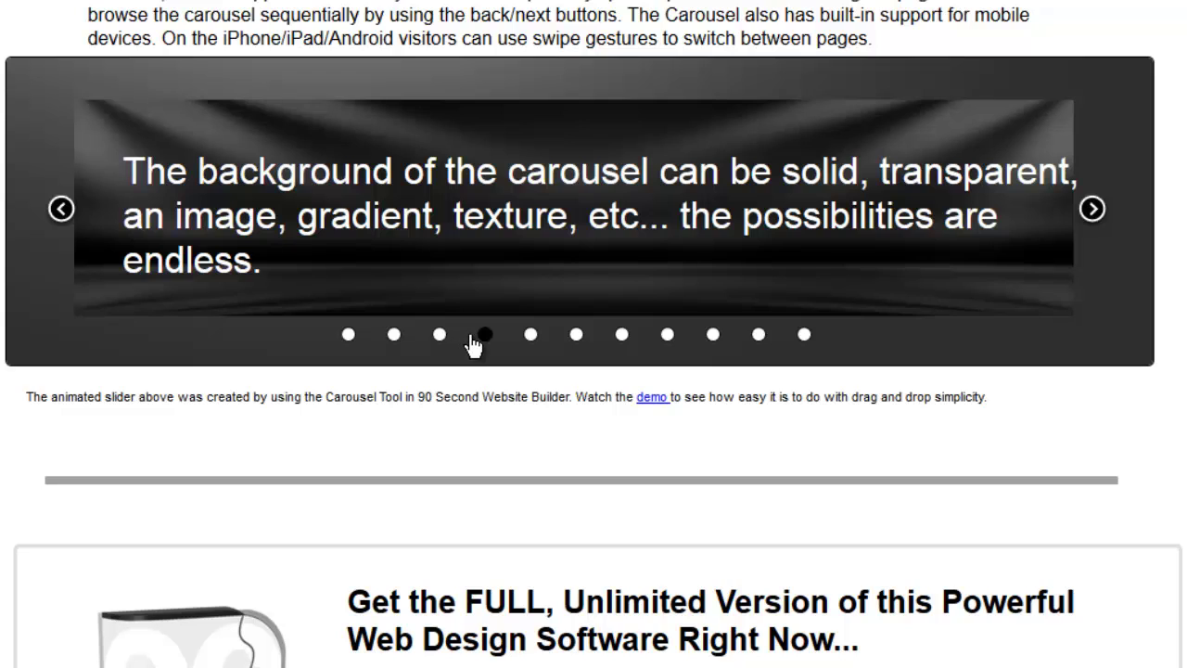
- Browse the demo slider made with the Carousel Tool, advancing one page and jumping directly to individual pages
click(1093, 209)
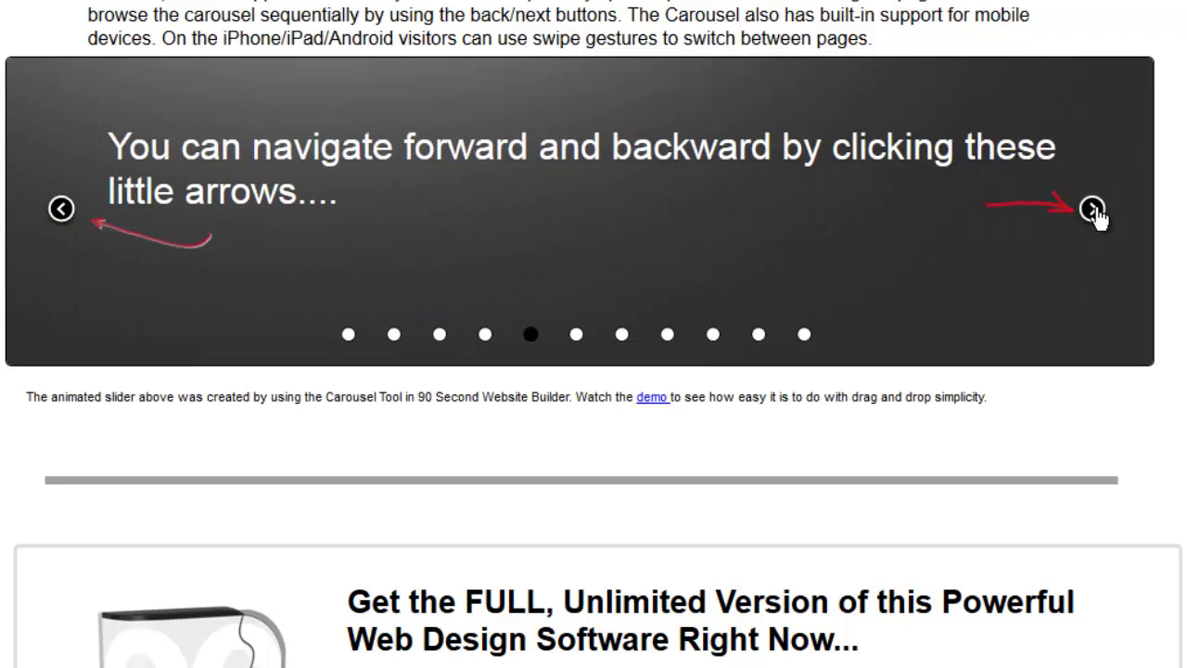
click(576, 335)
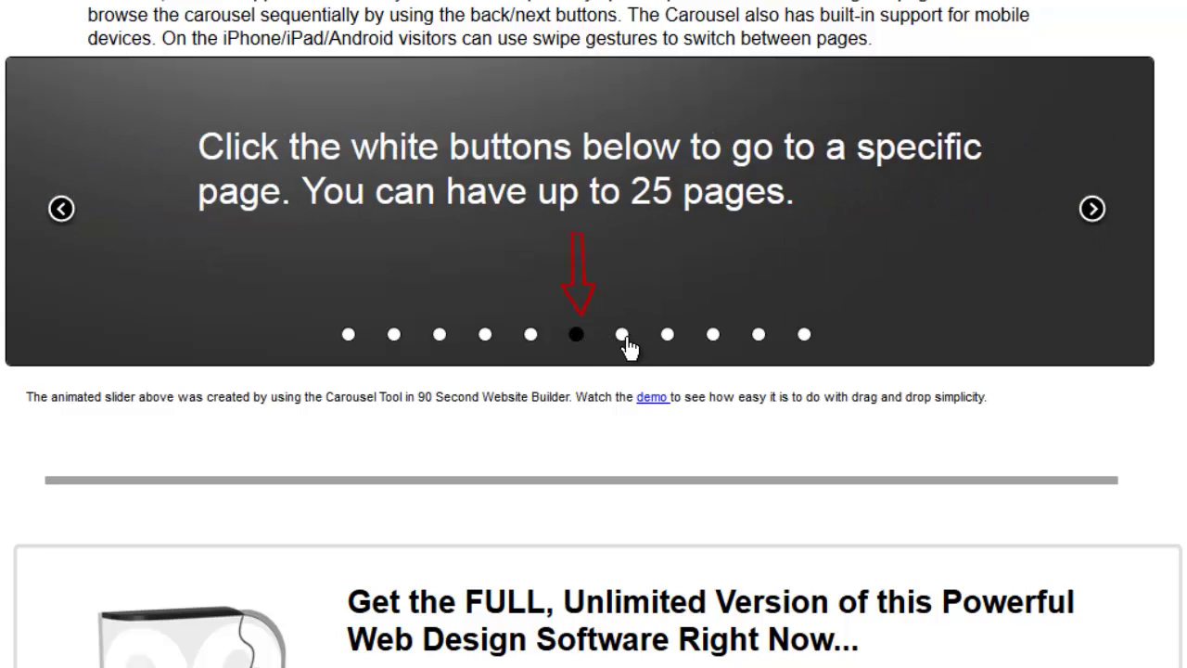
click(623, 341)
click(670, 339)
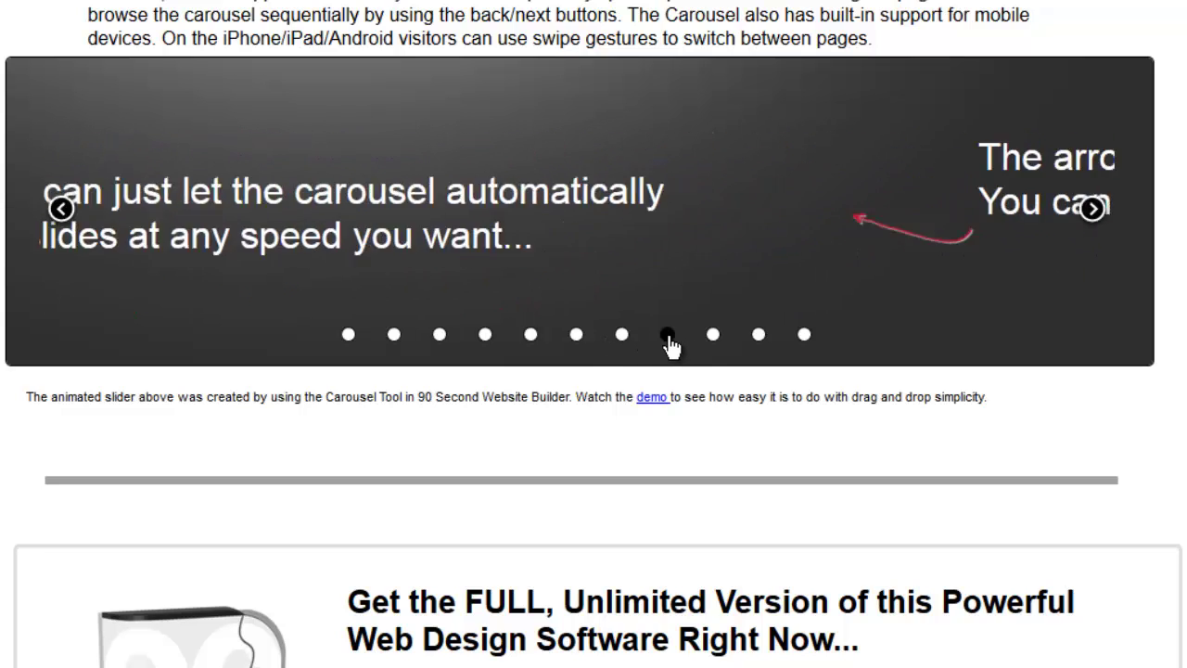
click(712, 340)
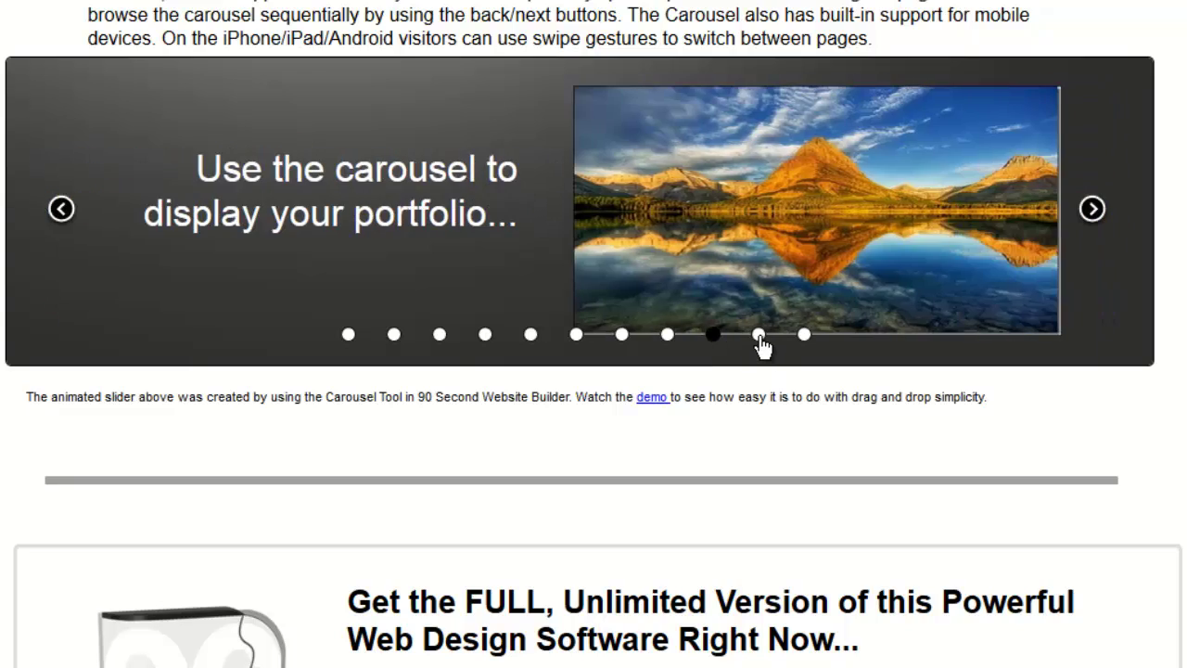
click(759, 340)
click(803, 340)
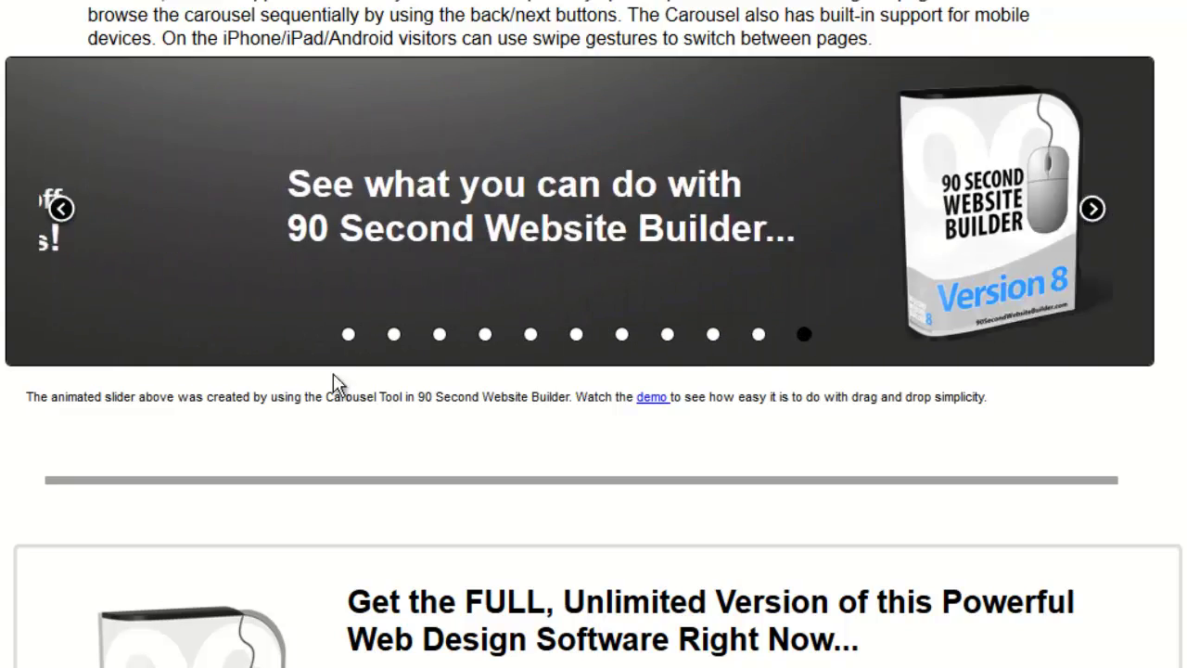
click(349, 339)
click(484, 337)
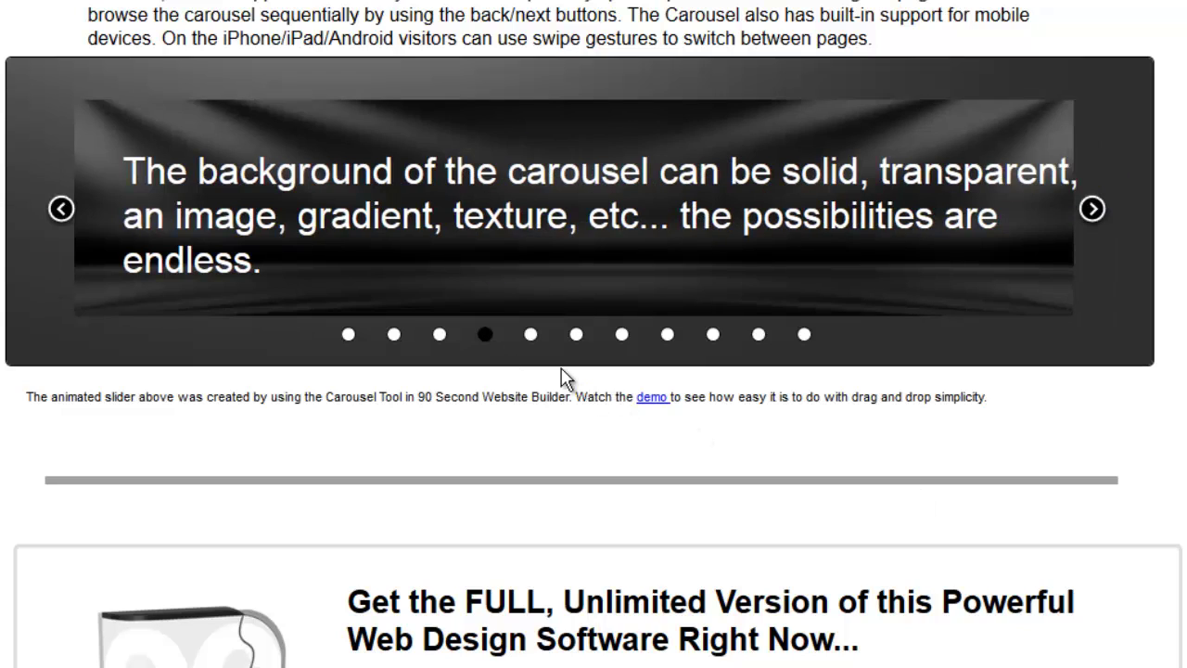
click(439, 336)
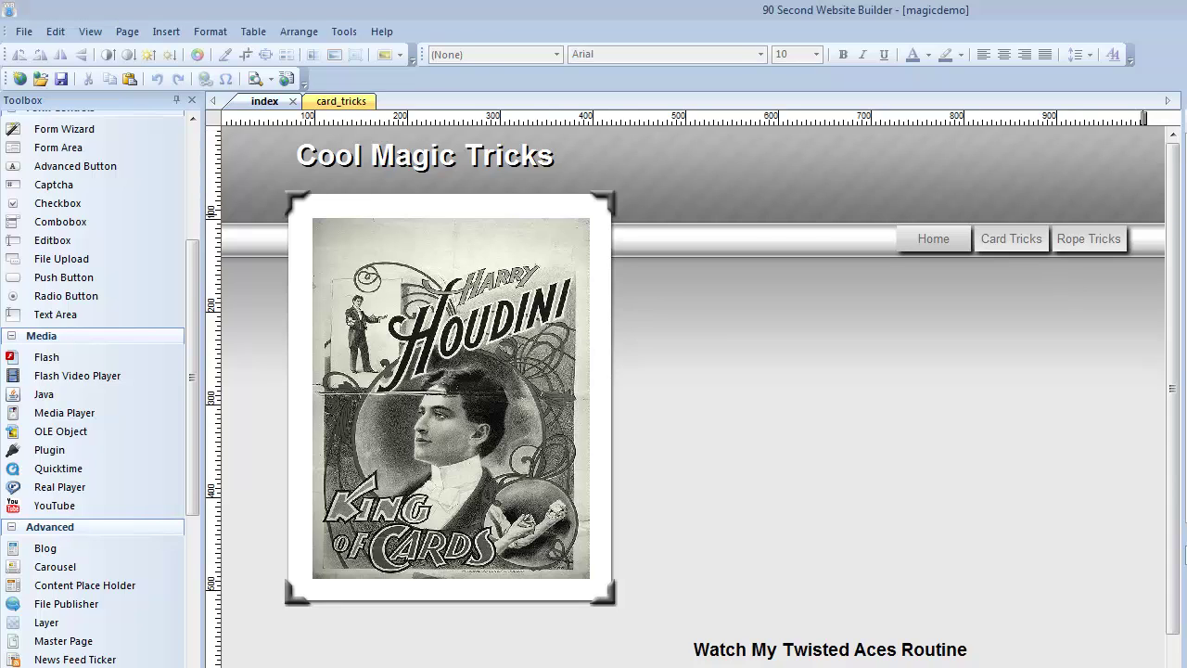
- Open the card_tricks page, insert a carousel below the header and enlarge it to about 670 by 400 pixels
click(341, 101)
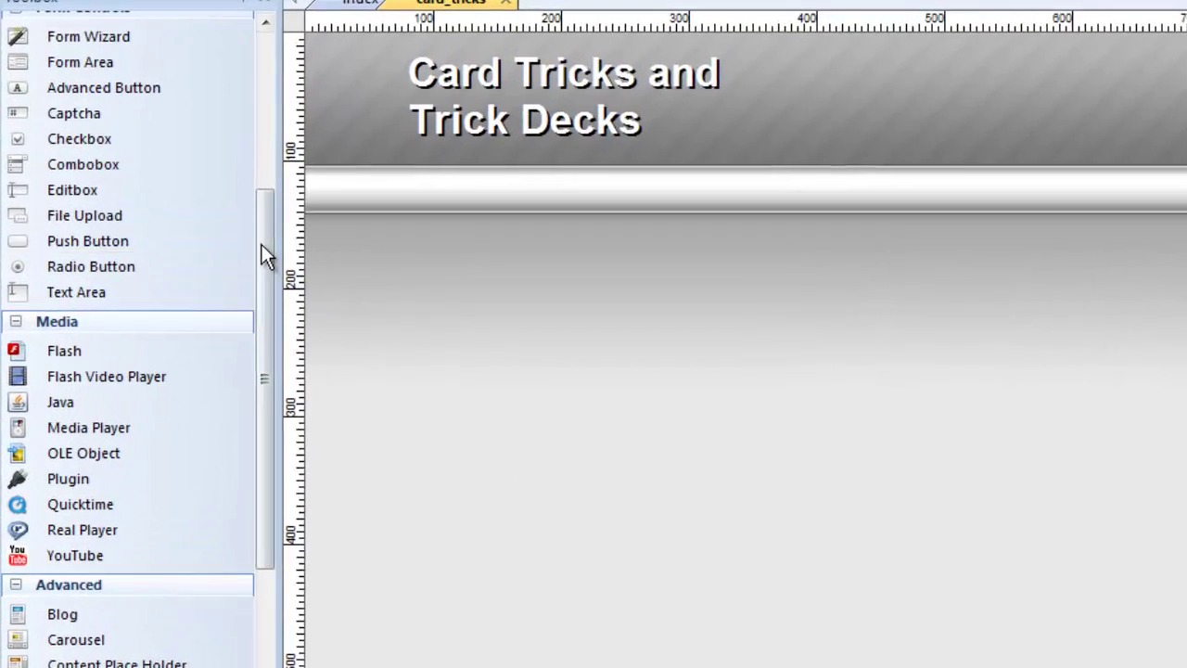
drag(192, 288, 197, 445)
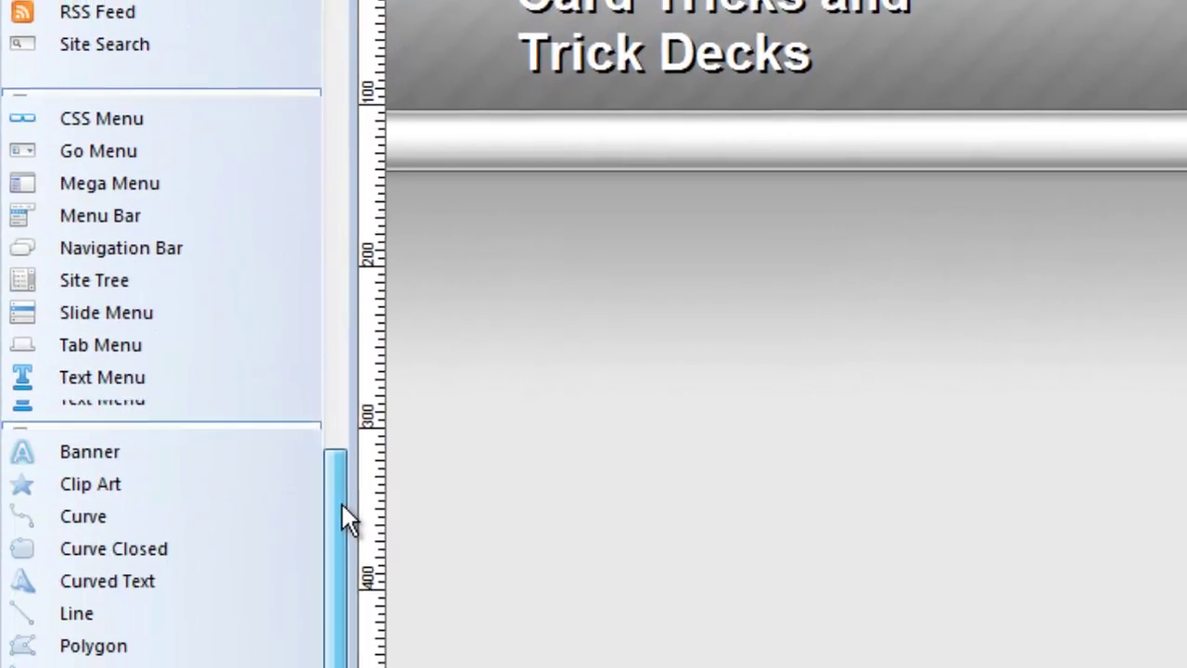
mouse_move(342, 505)
mouse_down()
mouse_move(336, 266)
mouse_move(332, 326)
mouse_up()
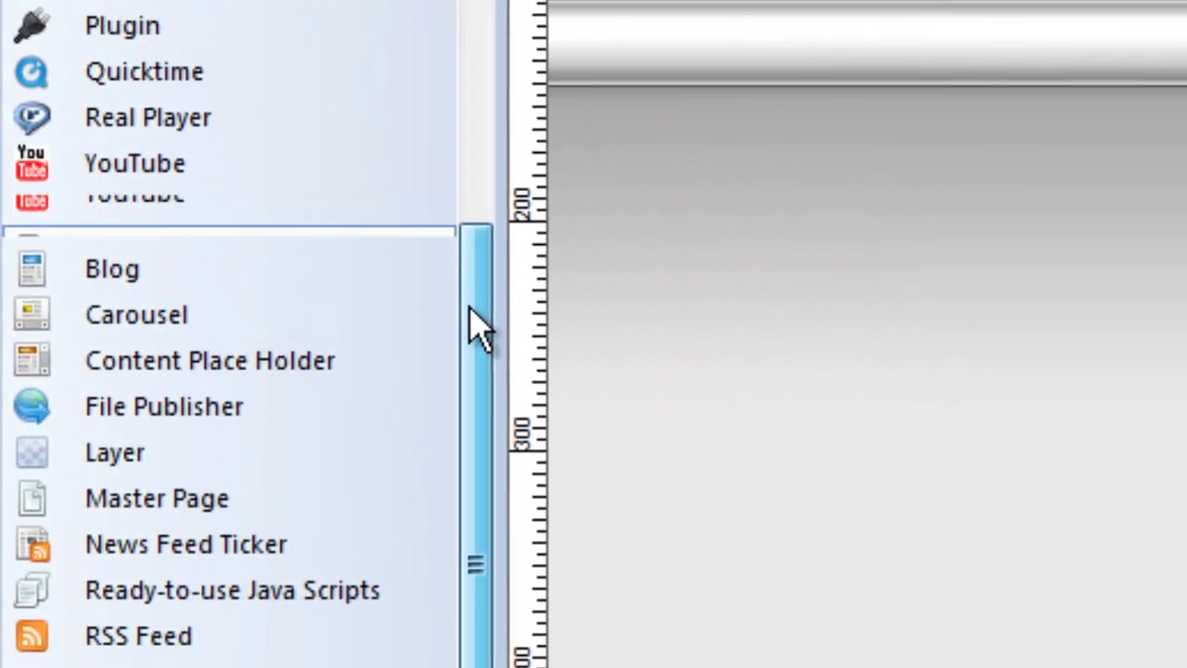
drag(478, 324, 479, 335)
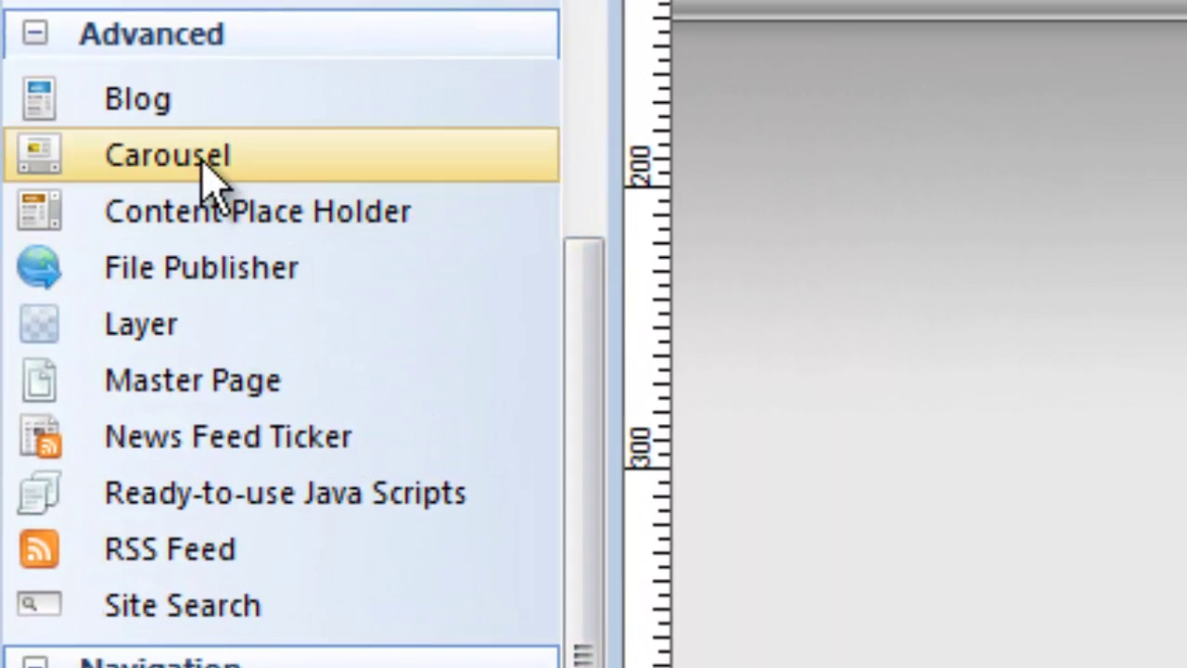
click(185, 158)
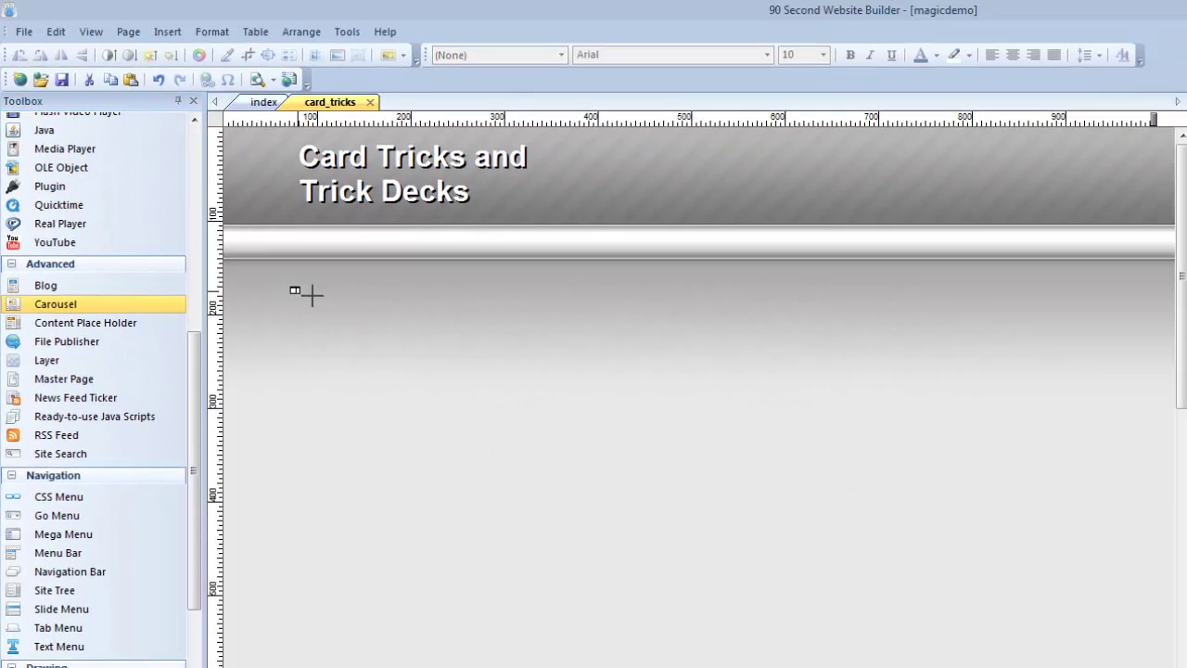
drag(311, 295, 605, 609)
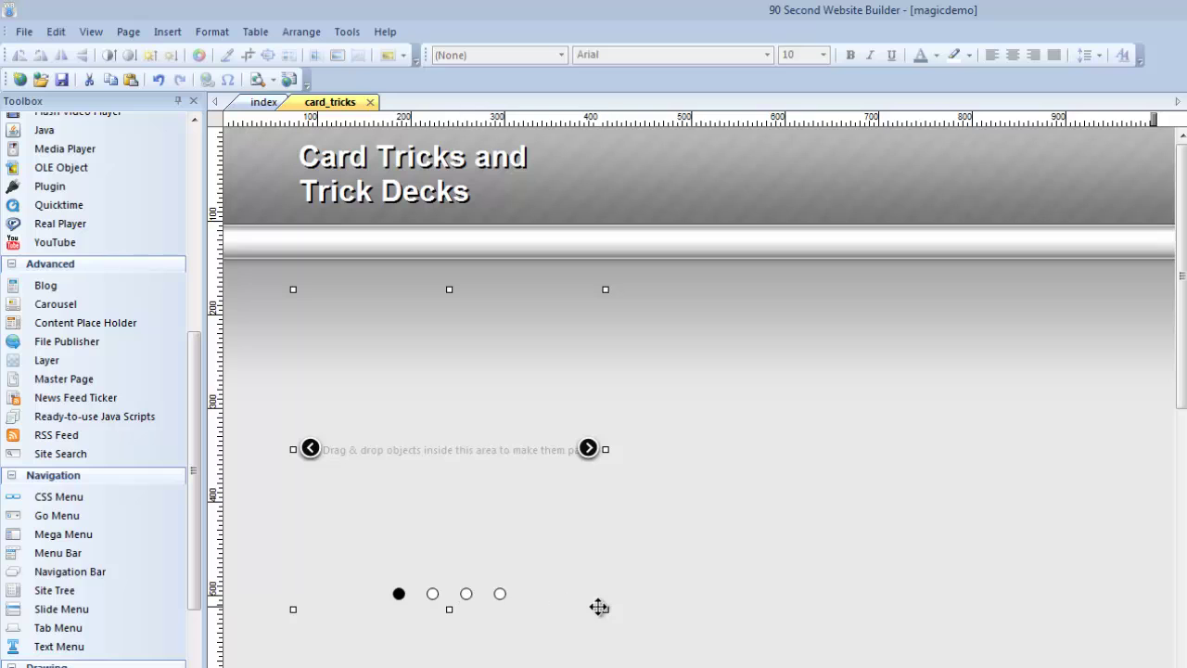
drag(605, 610, 890, 638)
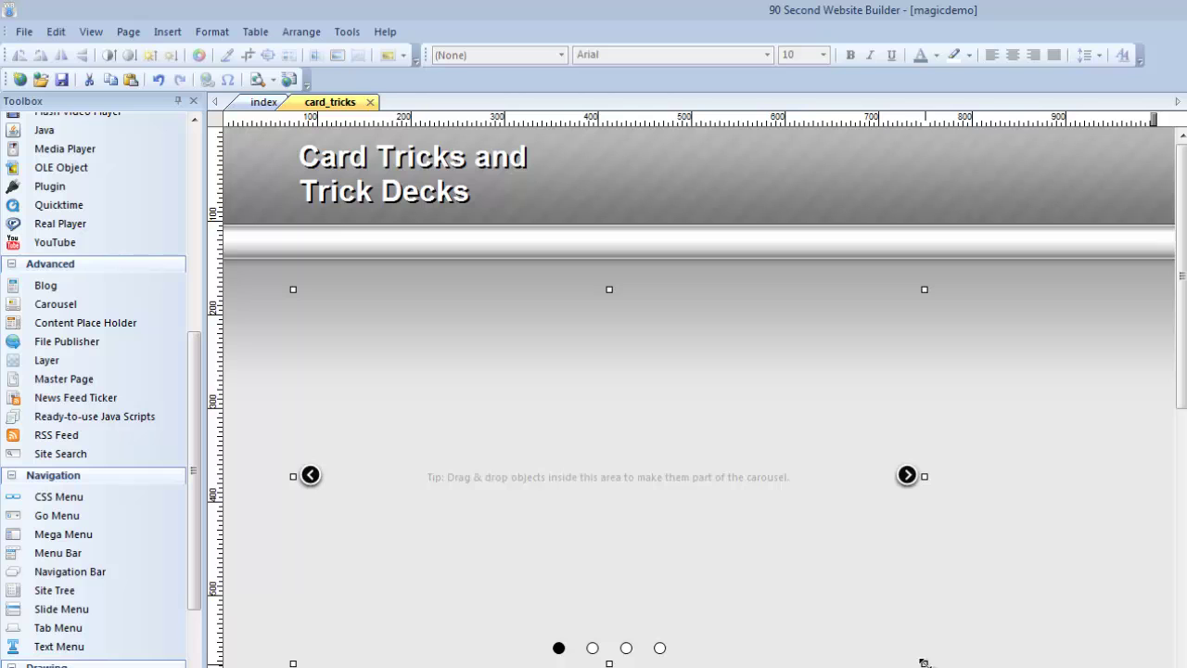
mouse_move(545, 466)
mouse_down()
mouse_move(583, 474)
mouse_move(568, 465)
mouse_up()
- Open the carousel's properties, try a higher number of pages and set it back to 4
double_click(608, 417)
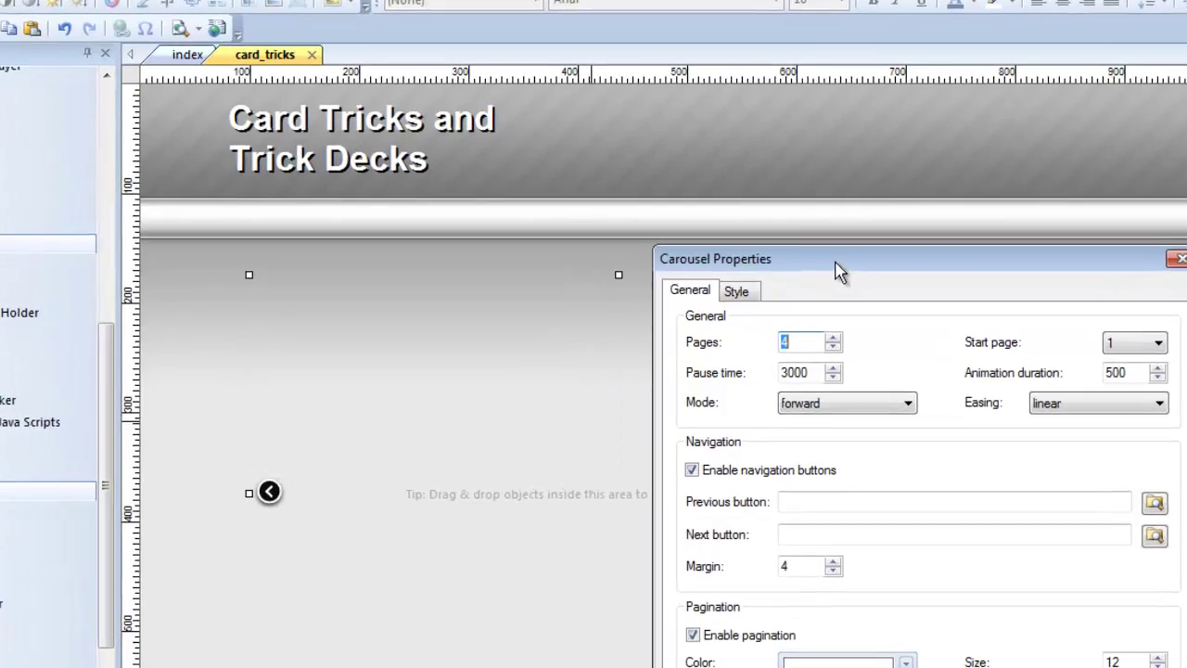
drag(818, 278, 703, 155)
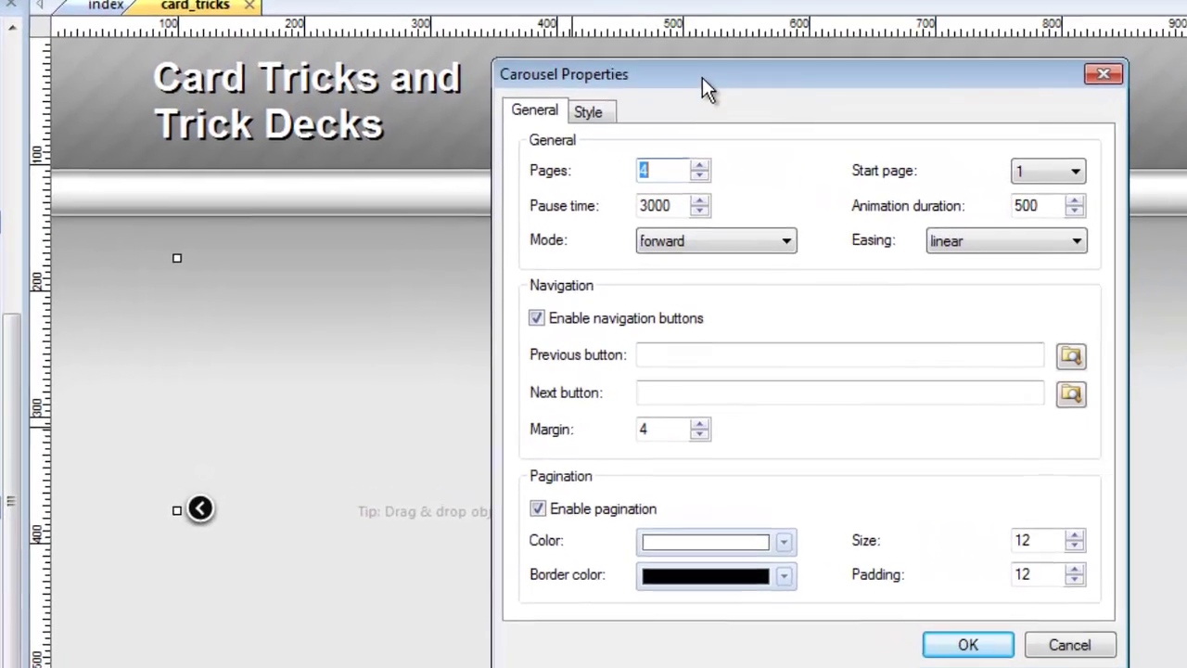
drag(701, 77, 685, 58)
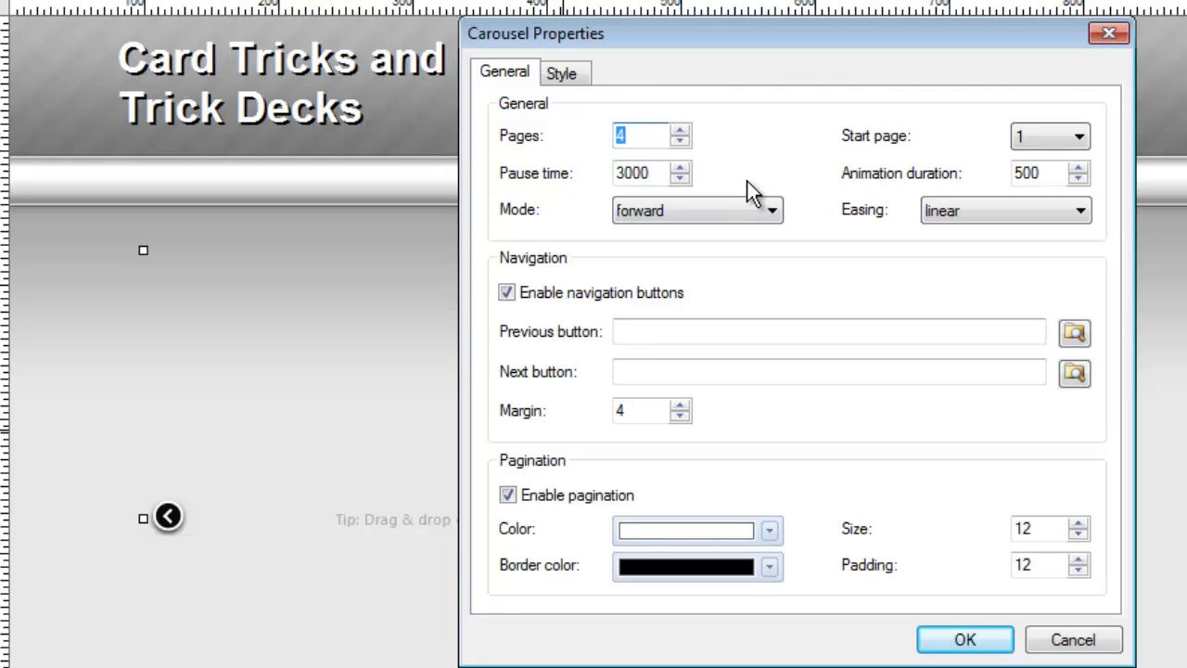
click(682, 132)
click(682, 131)
click(679, 140)
click(679, 140)
- Examine the easing options available for the carousel's animation
click(1072, 213)
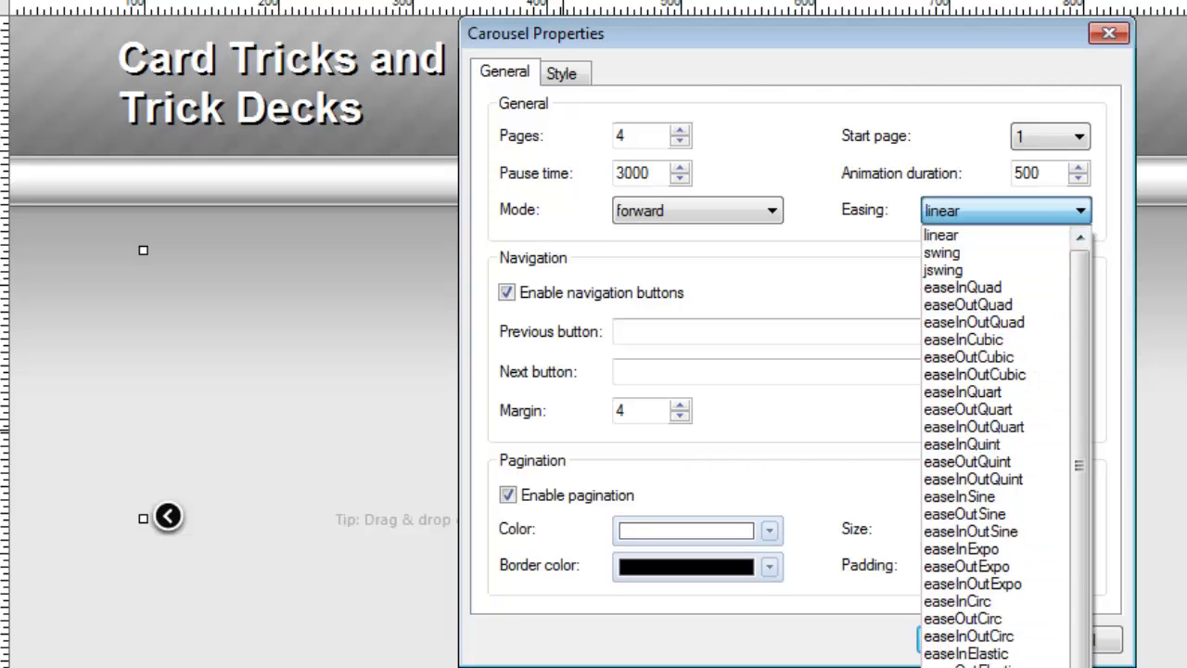
scroll(1080, 584, down, 1)
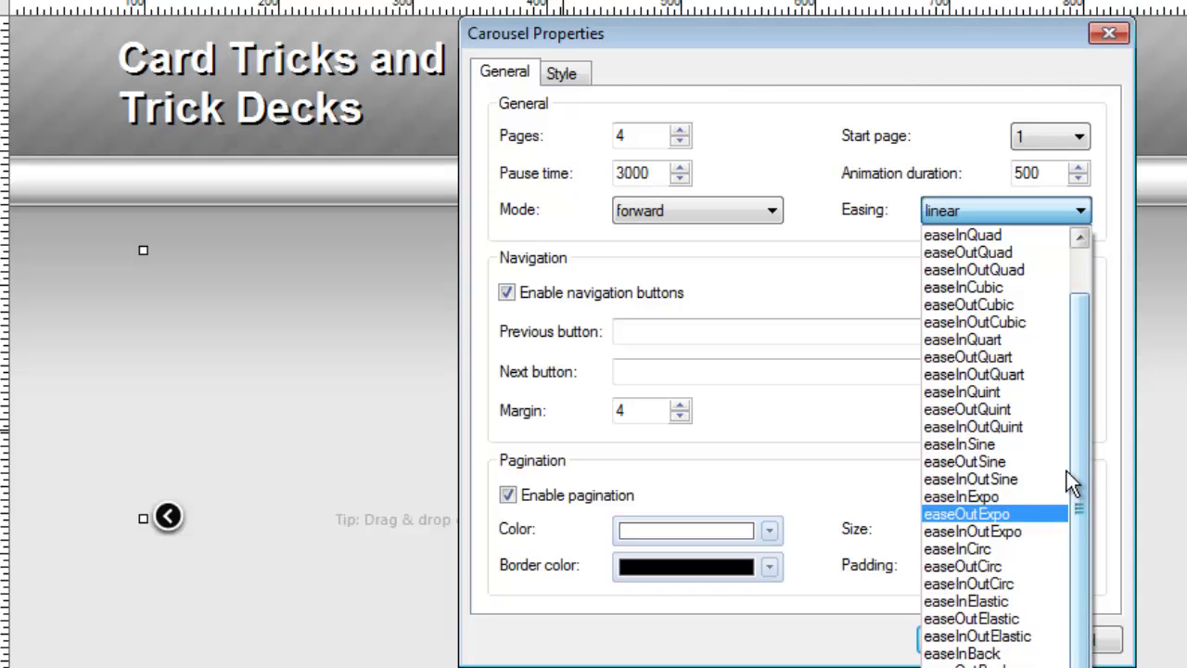
drag(1088, 441, 1088, 322)
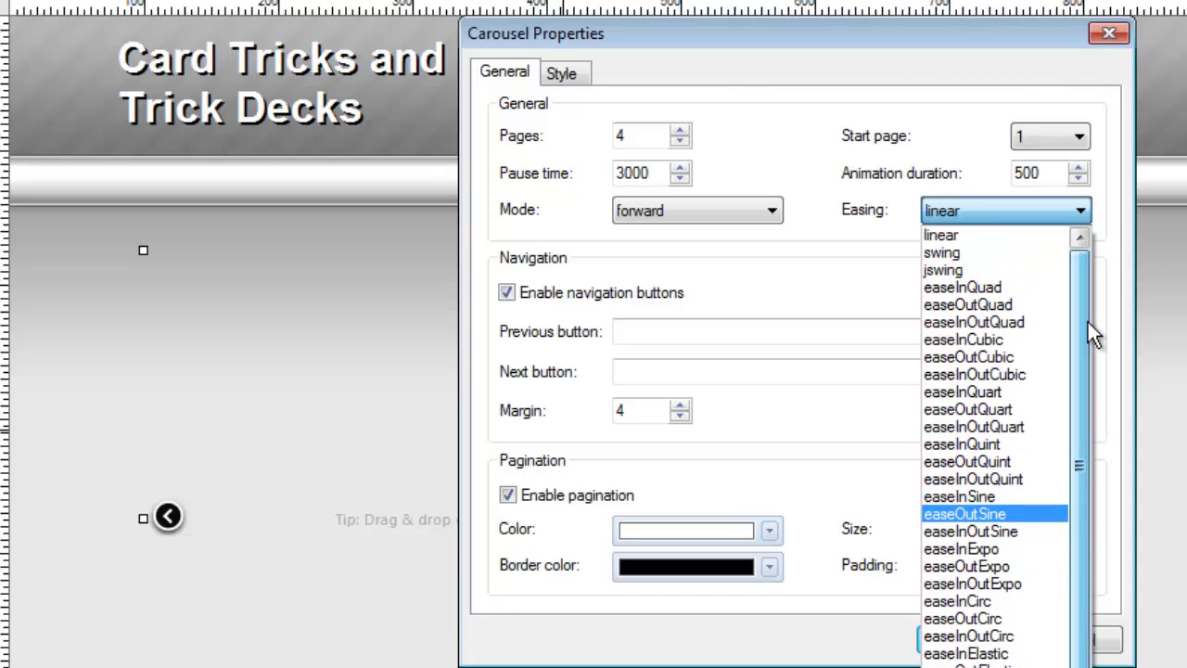
click(834, 259)
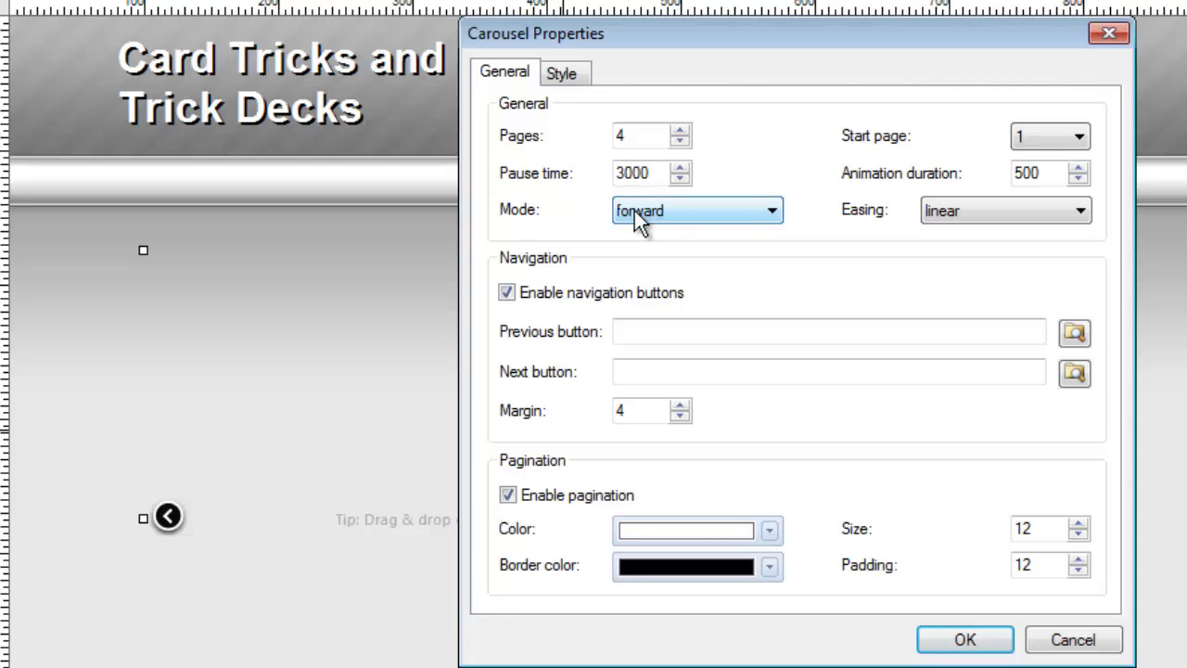
- Try the backward, forward-backward and forward-circular modes for the carousel, and set the mode back to forward
click(760, 212)
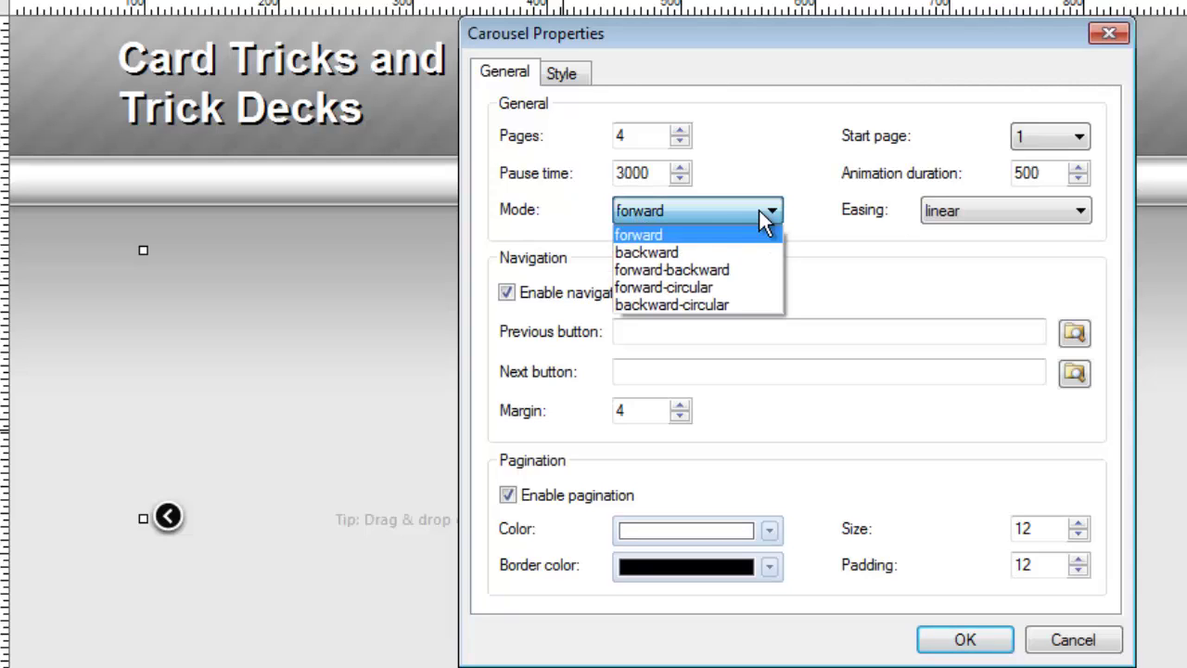
click(661, 253)
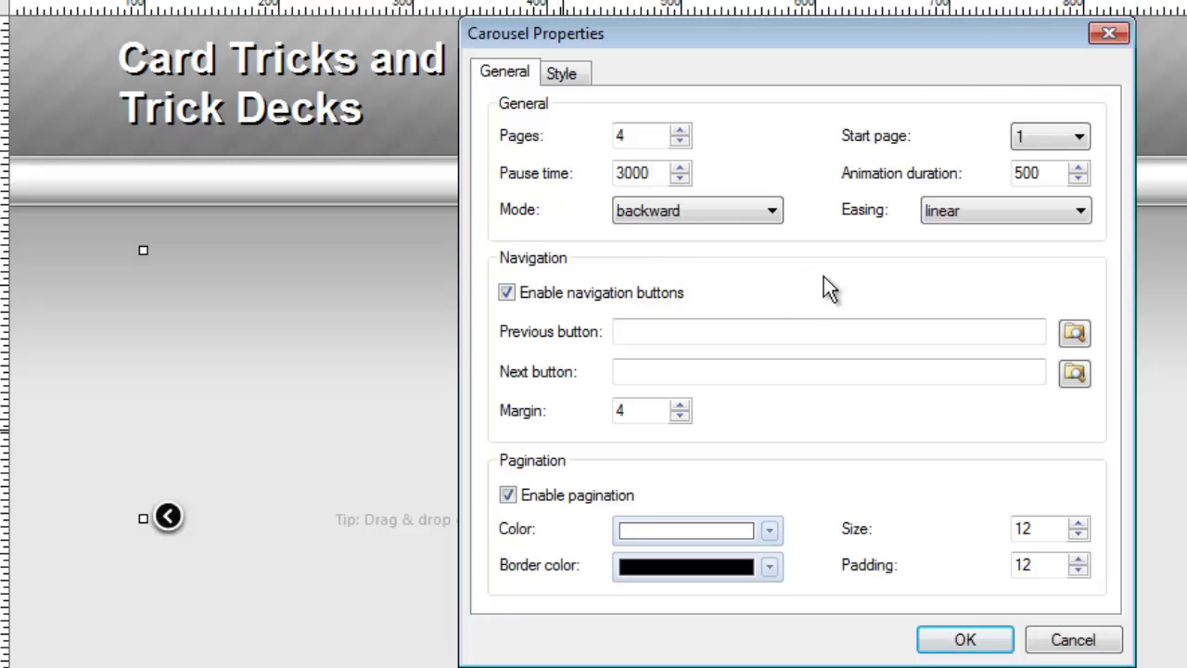
click(754, 202)
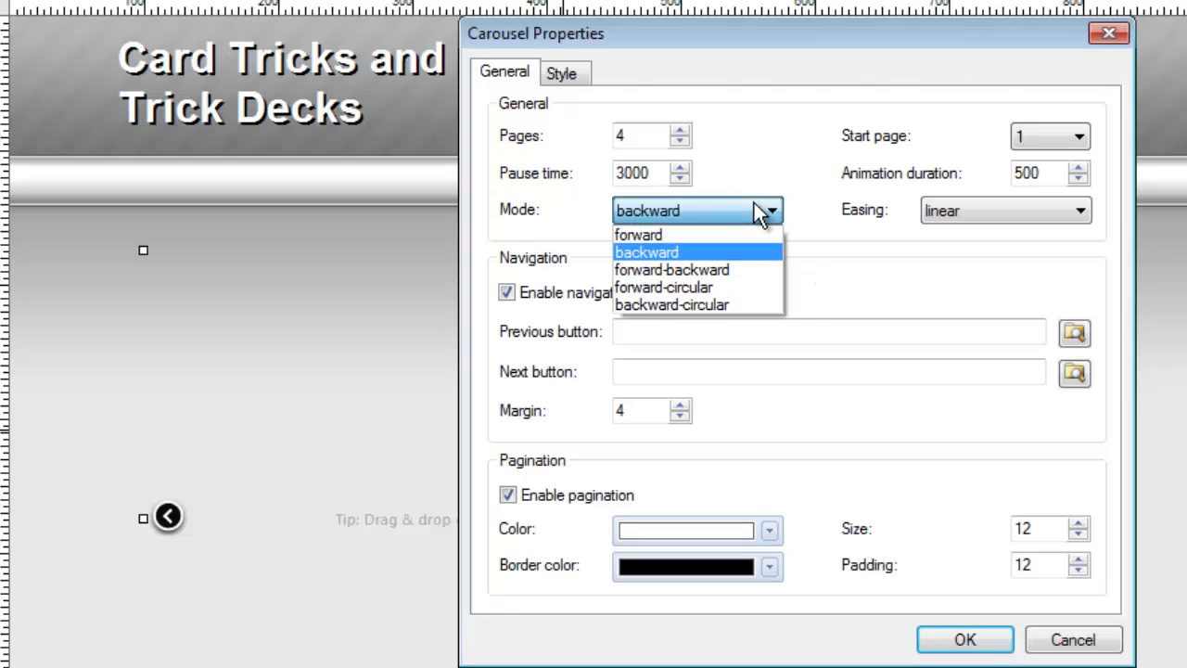
click(727, 269)
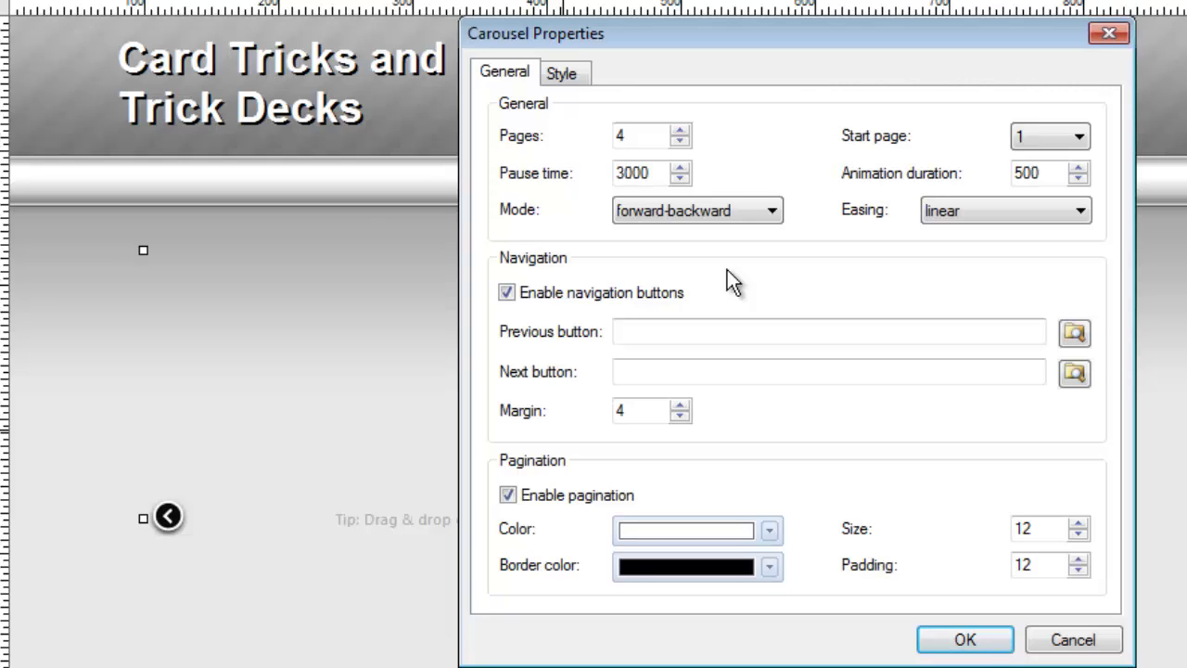
click(769, 209)
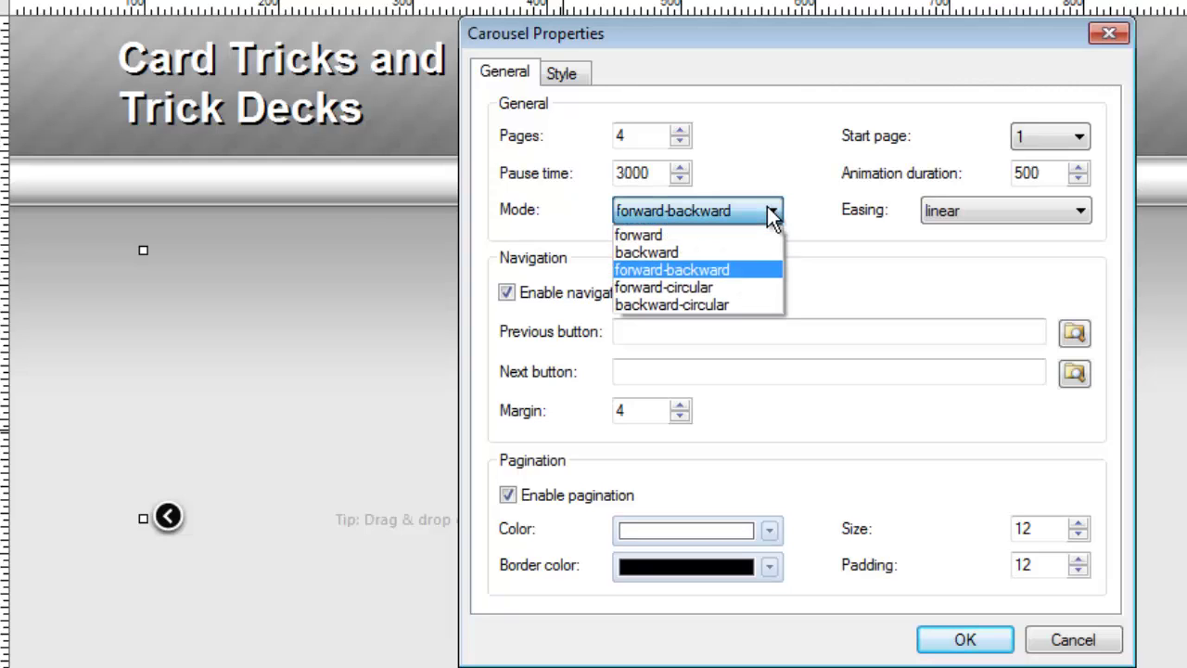
click(705, 288)
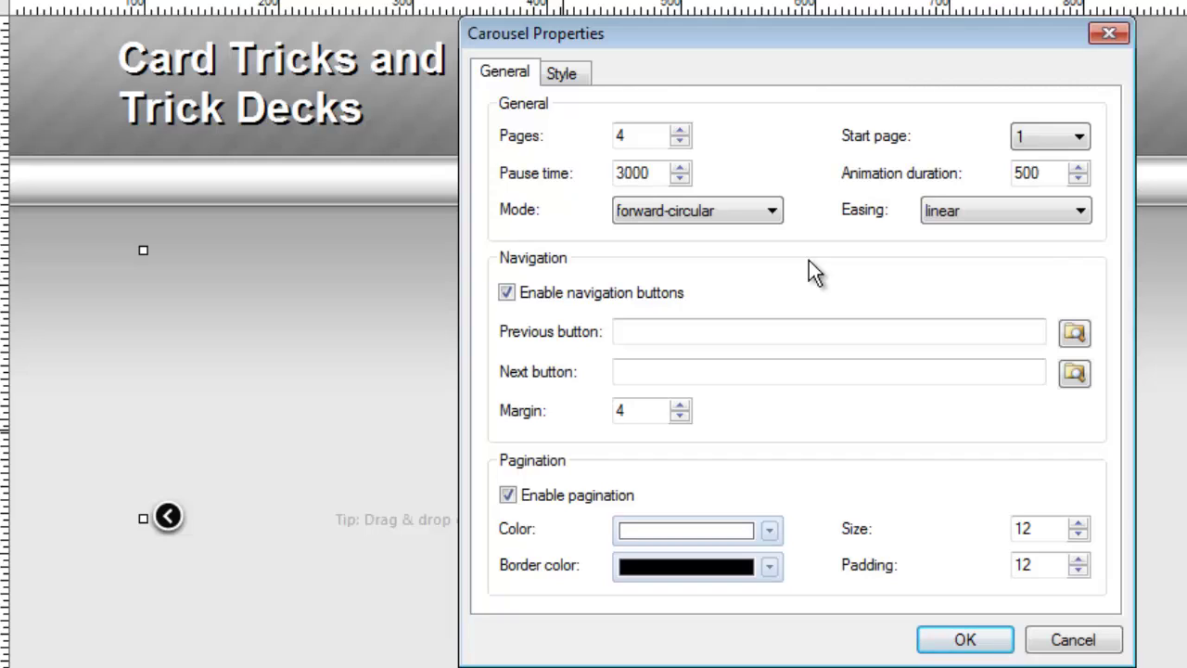
click(768, 209)
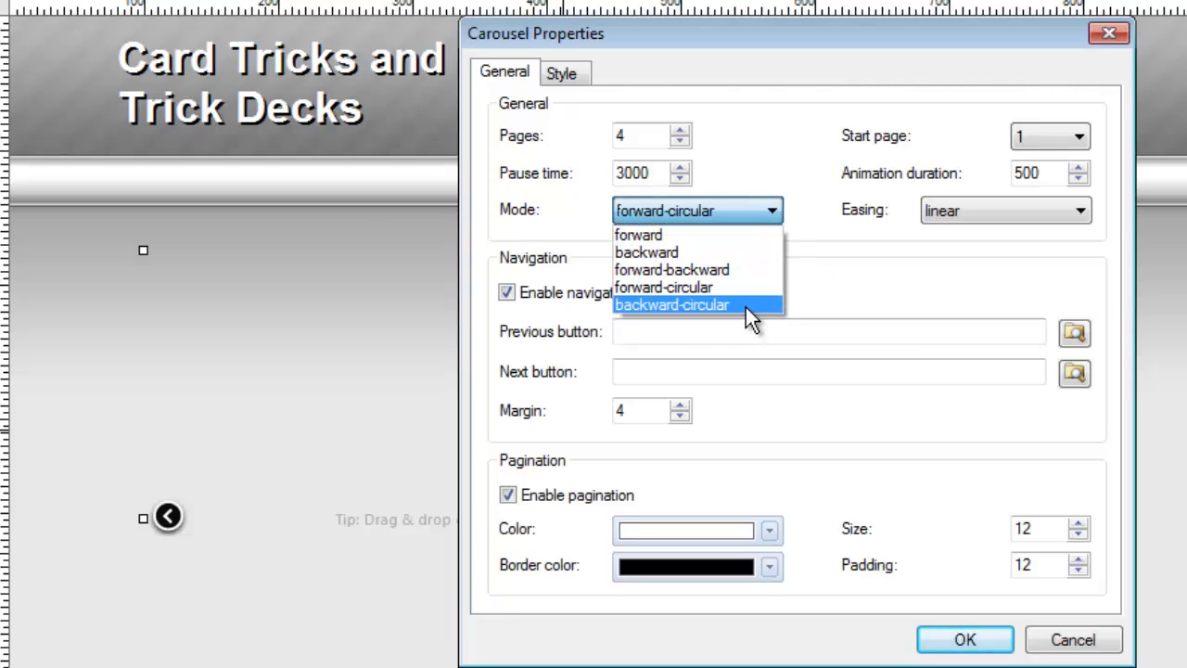
click(787, 216)
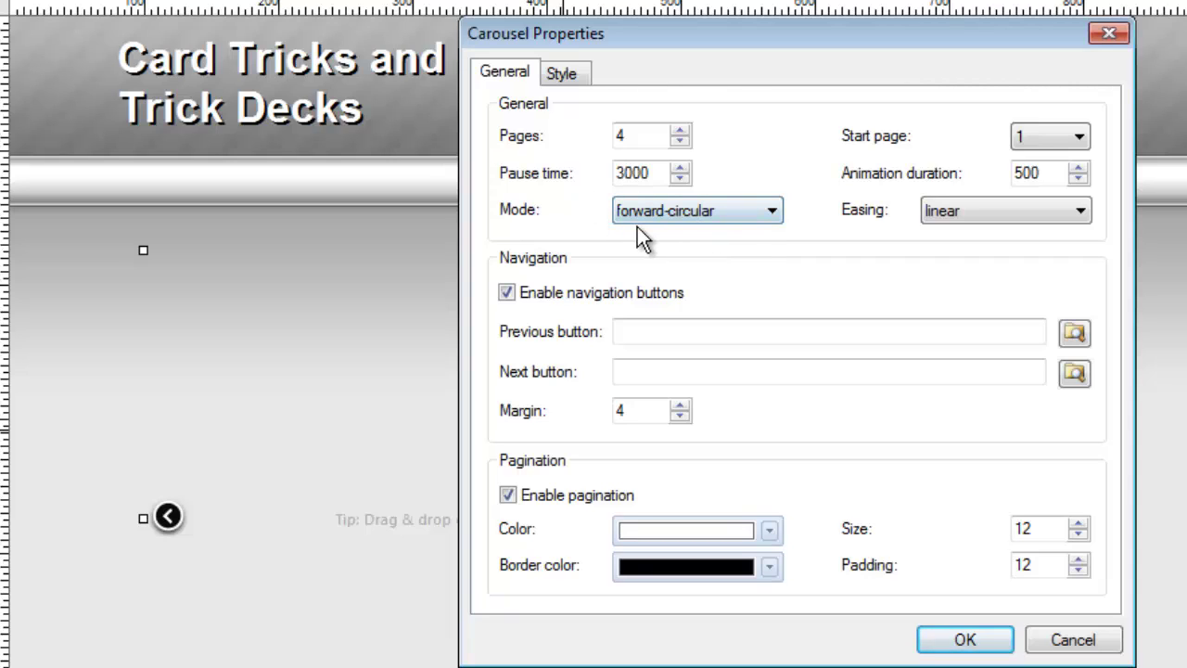
click(770, 210)
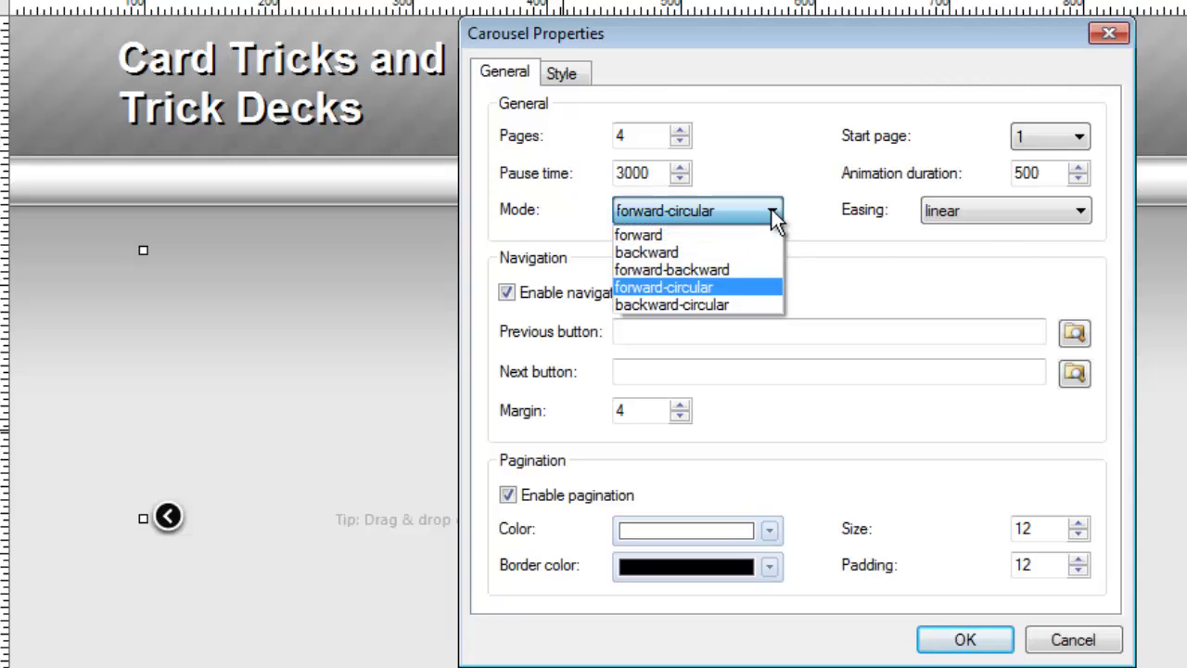
click(772, 232)
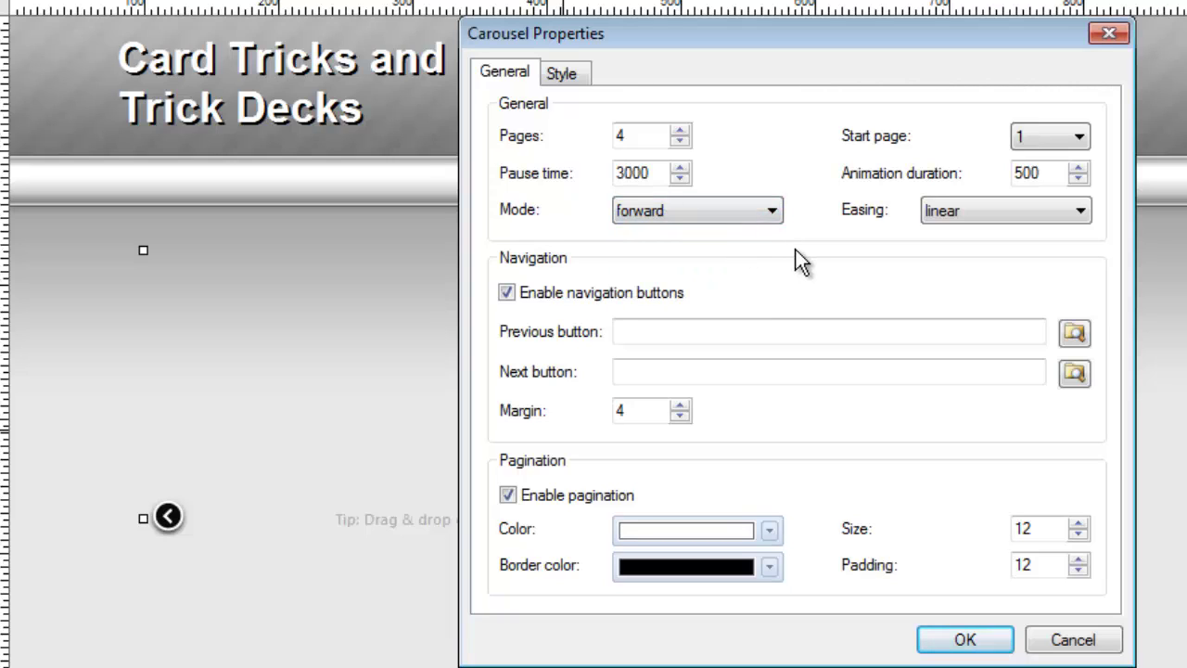
- Set the carousel's mode to forward-circular
click(771, 210)
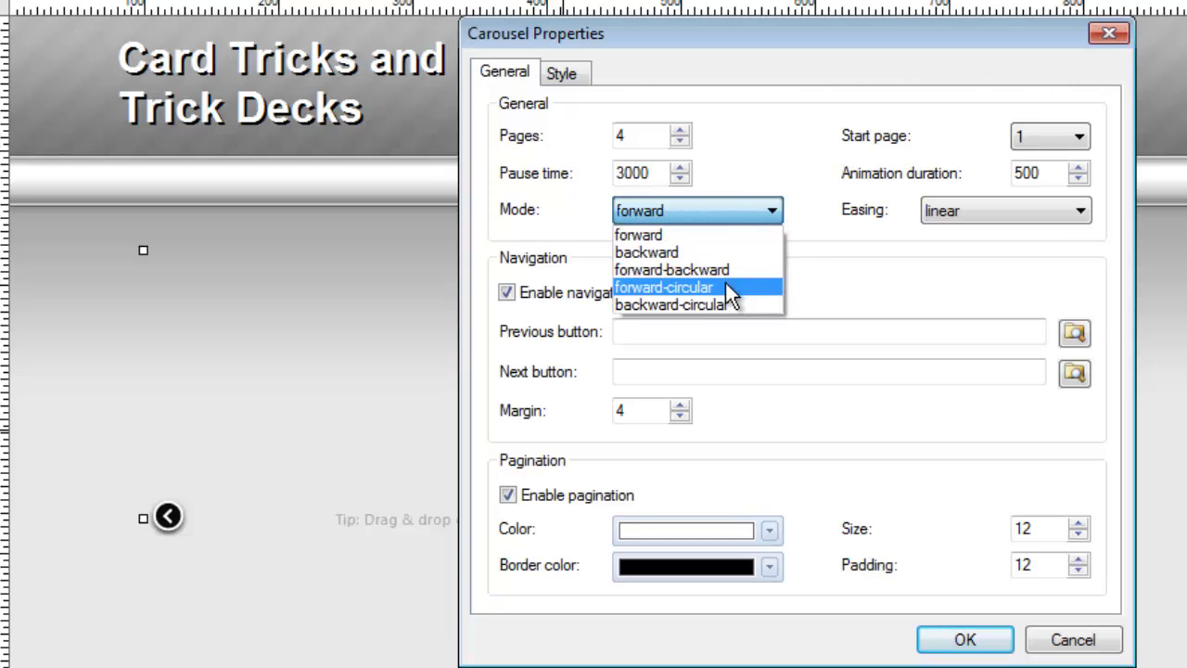
click(725, 285)
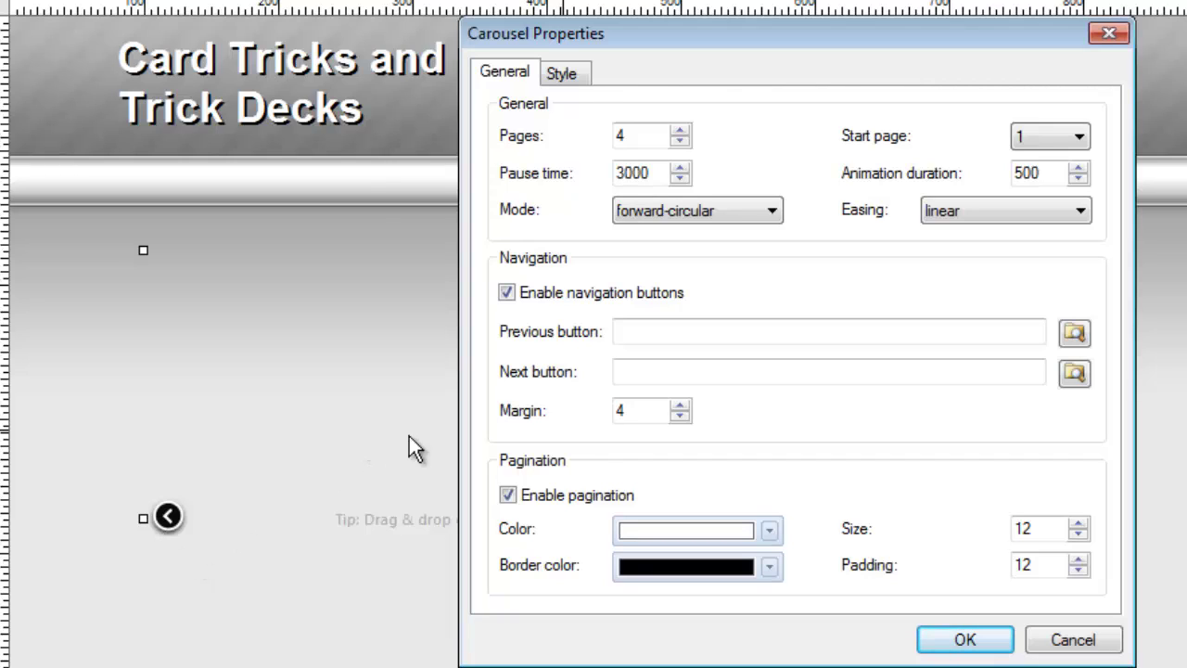
- Try arrow.png from the Magic Trick Website folder as the carousel's next button image and apply it
click(1072, 335)
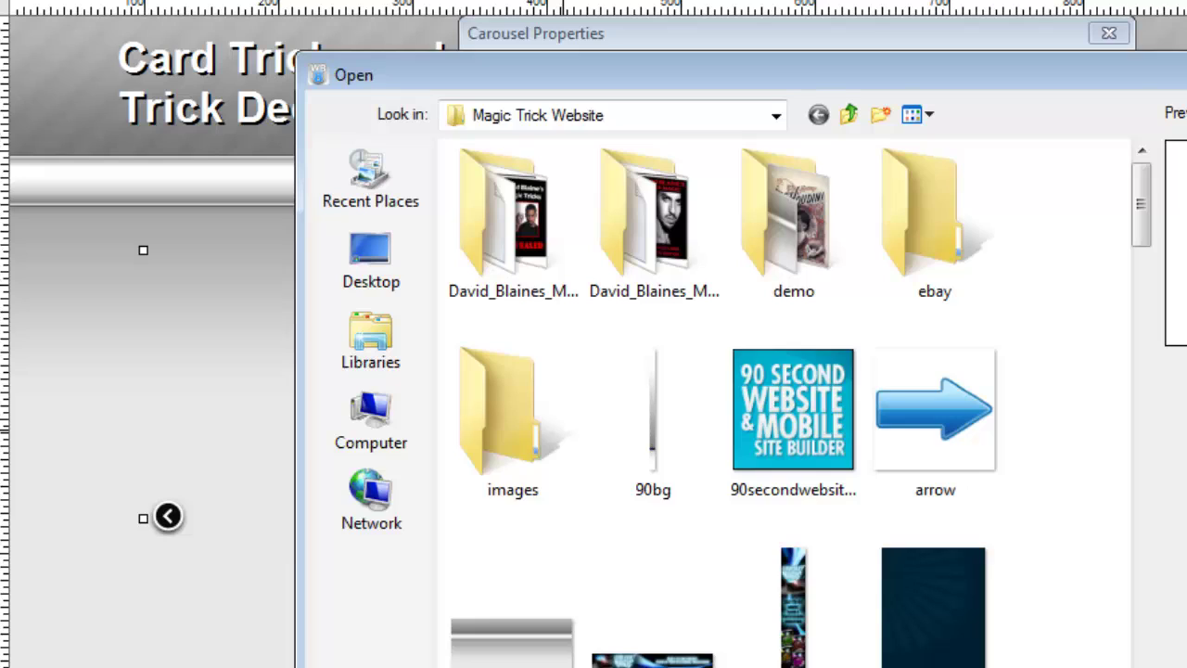
key(Escape)
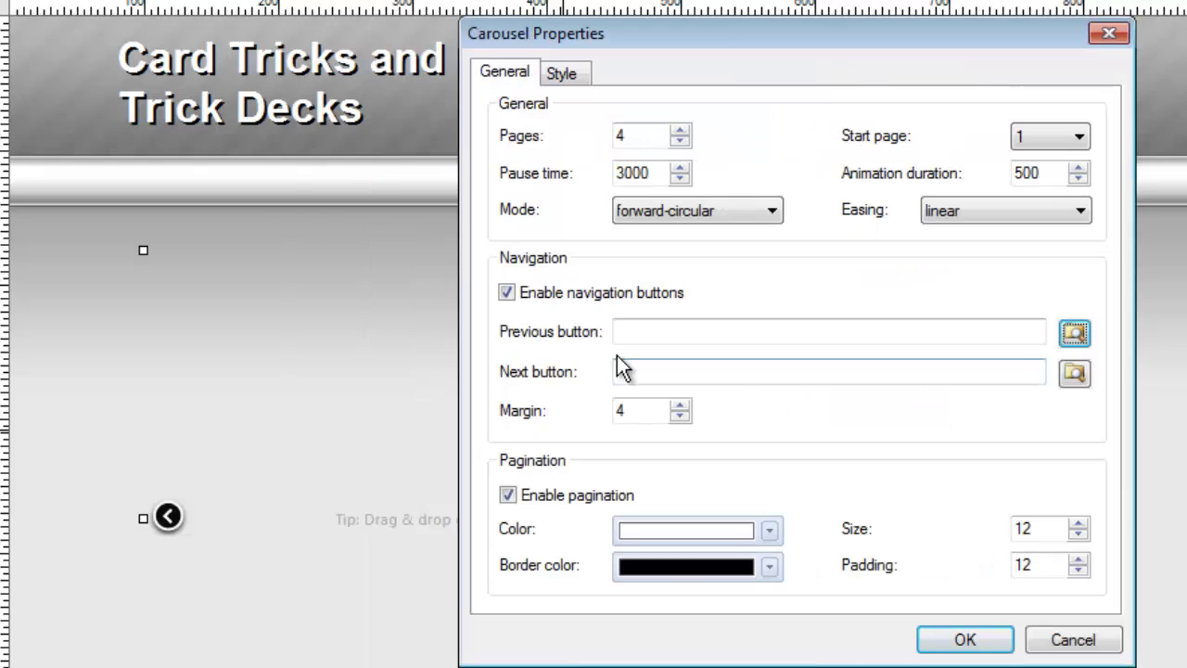
click(1073, 375)
click(924, 412)
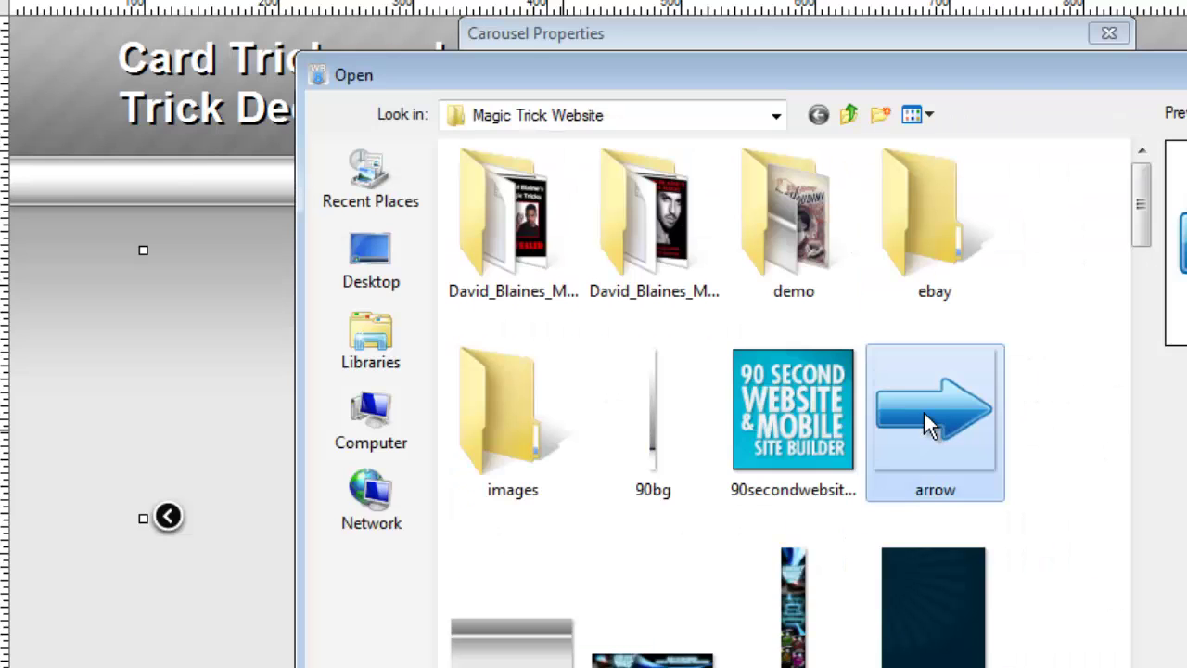
key(Return)
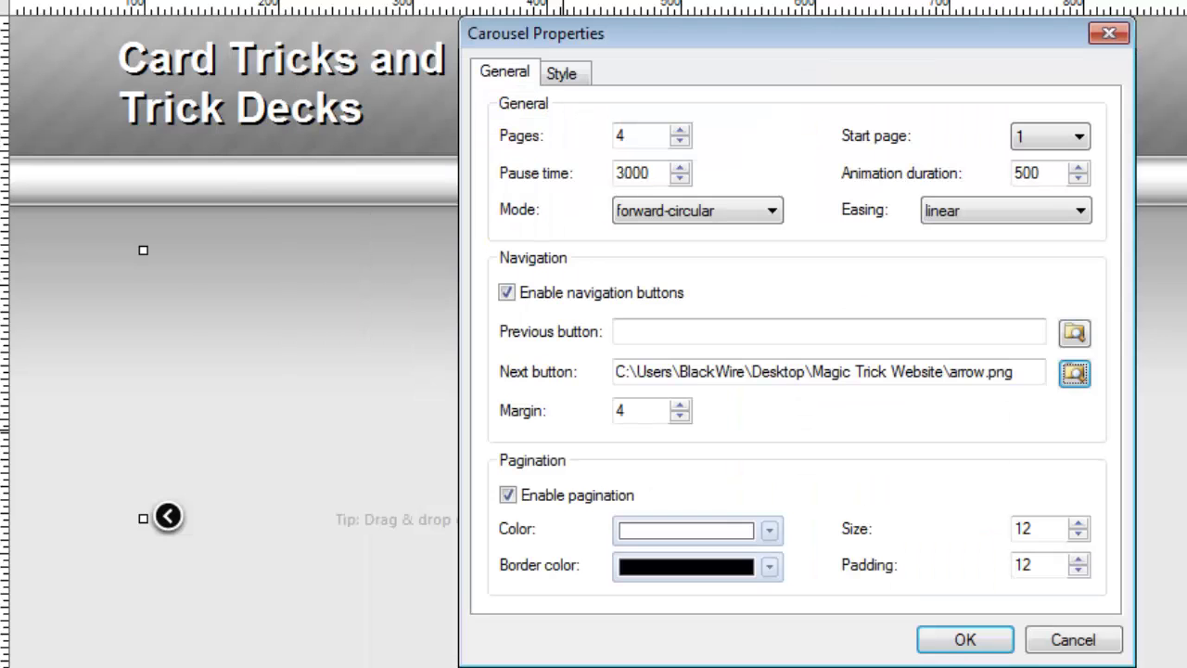
click(964, 639)
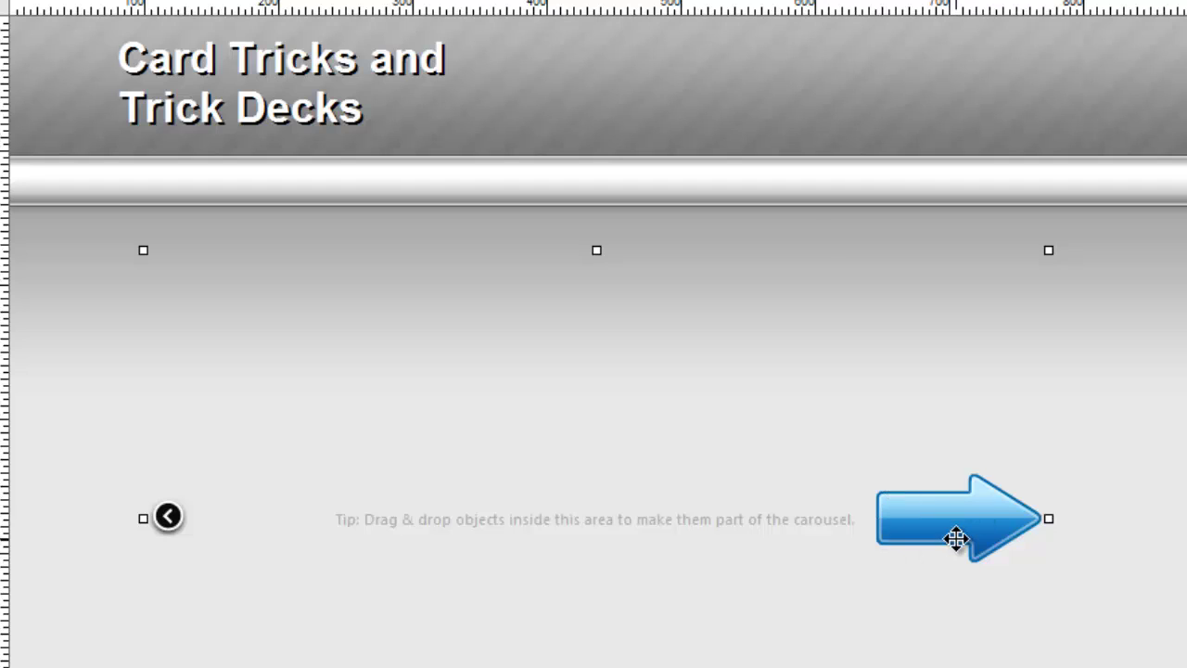
- Remove the custom image from the carousel's next button and apply the change
double_click(729, 507)
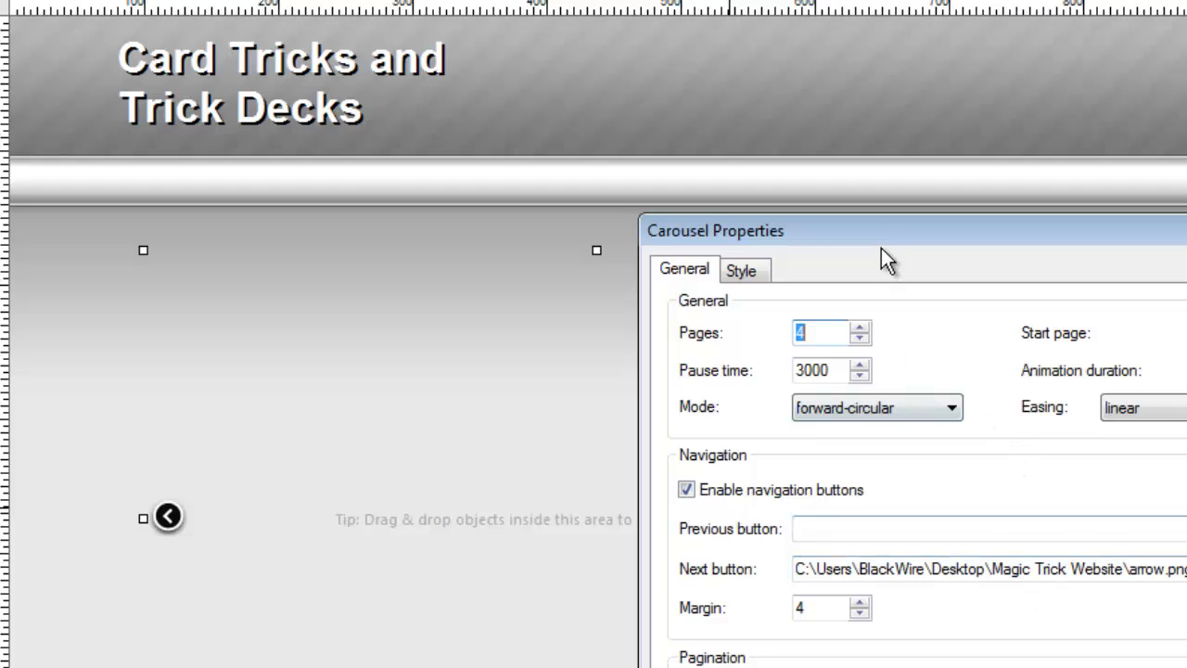
drag(881, 238, 790, 123)
click(723, 454)
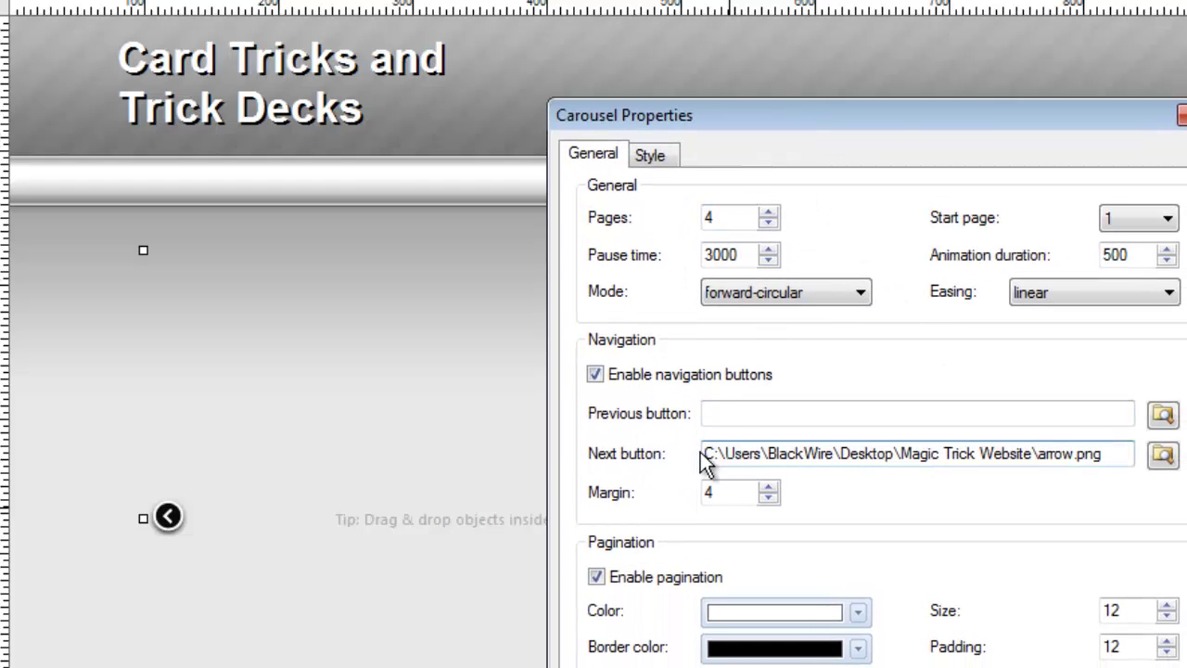
drag(702, 454, 1126, 458)
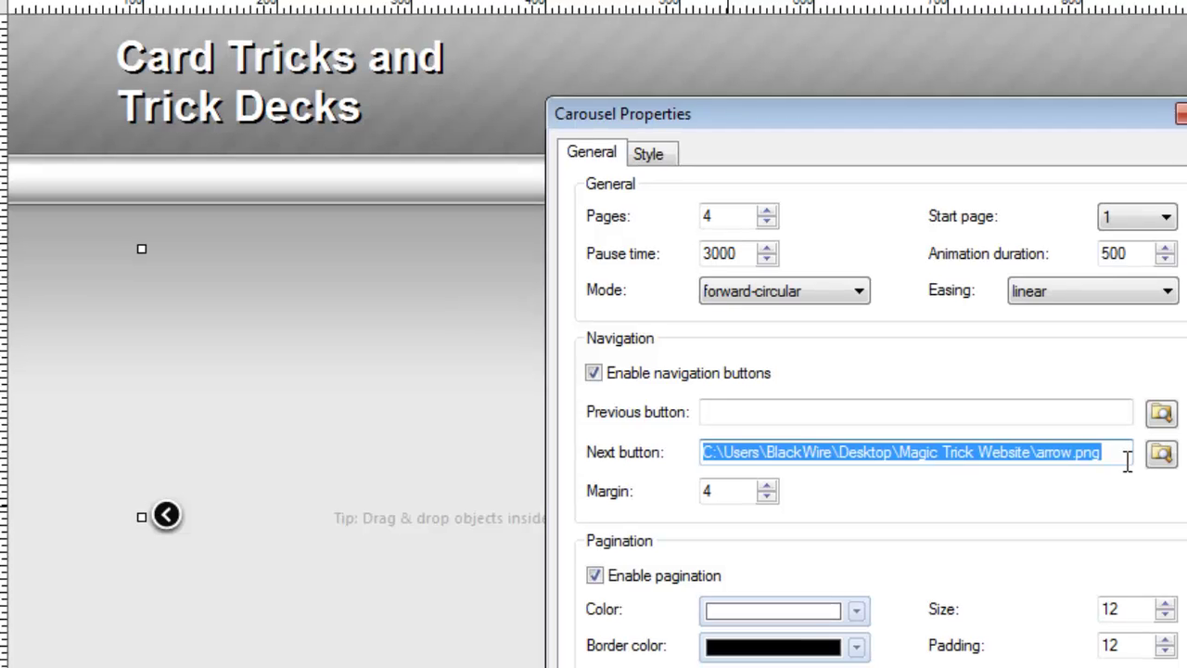
key(BackSpace)
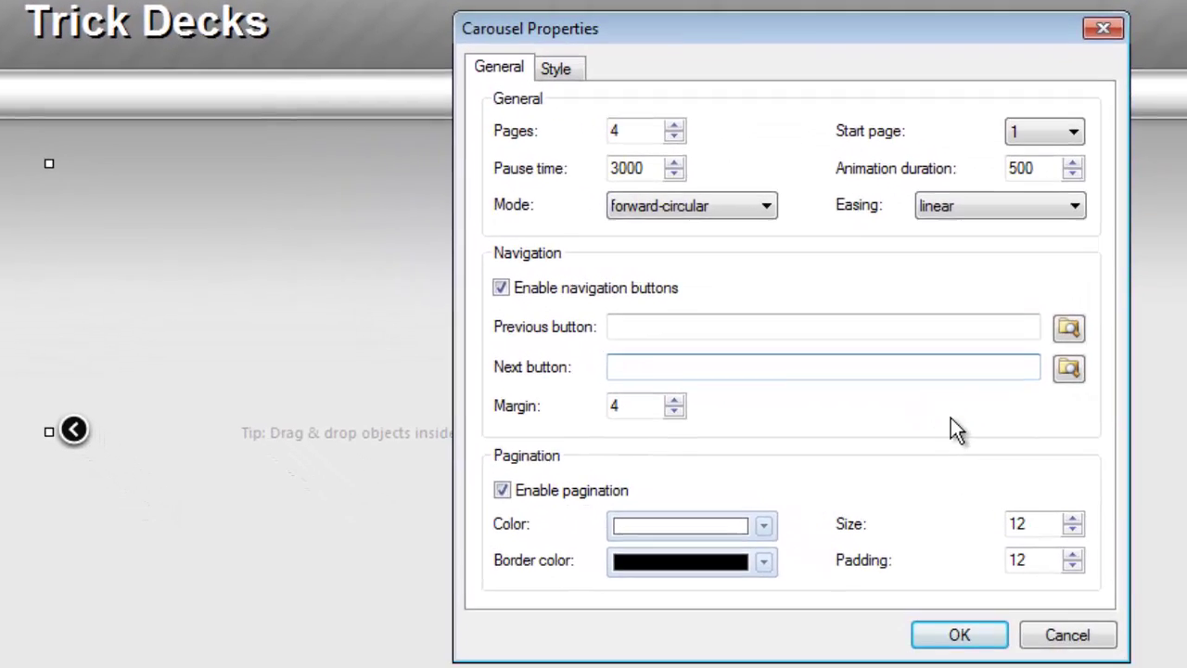
click(964, 635)
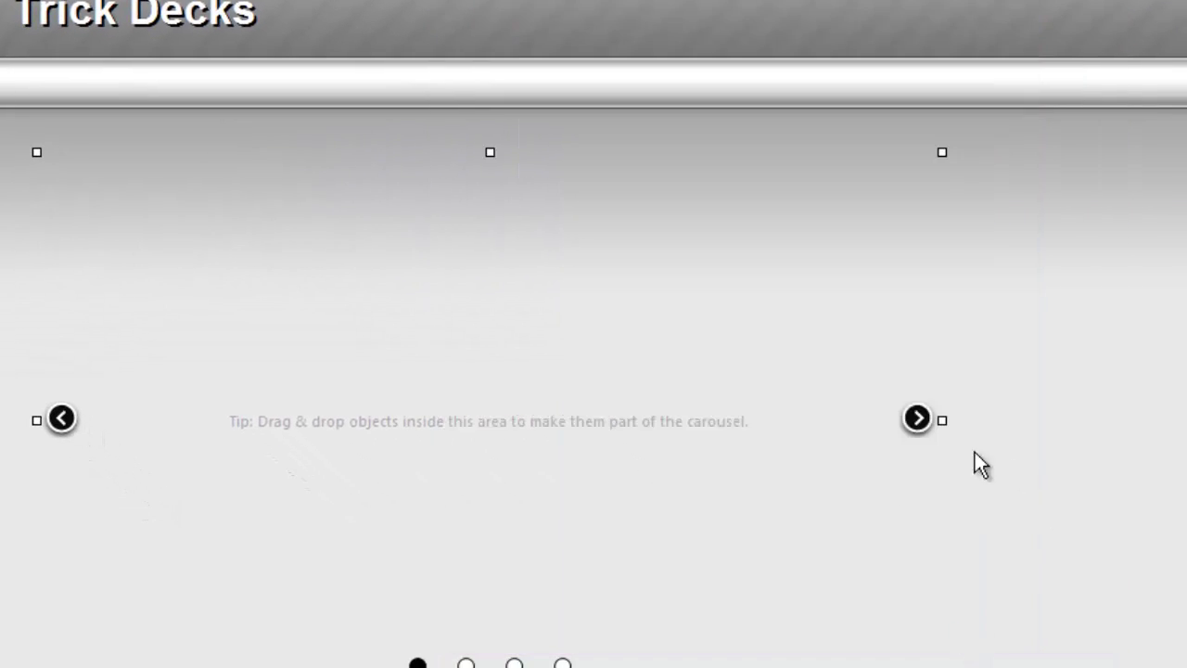
- Set the margin of the carousel's navigation buttons to 10 and apply it
double_click(593, 400)
drag(744, 131, 702, 0)
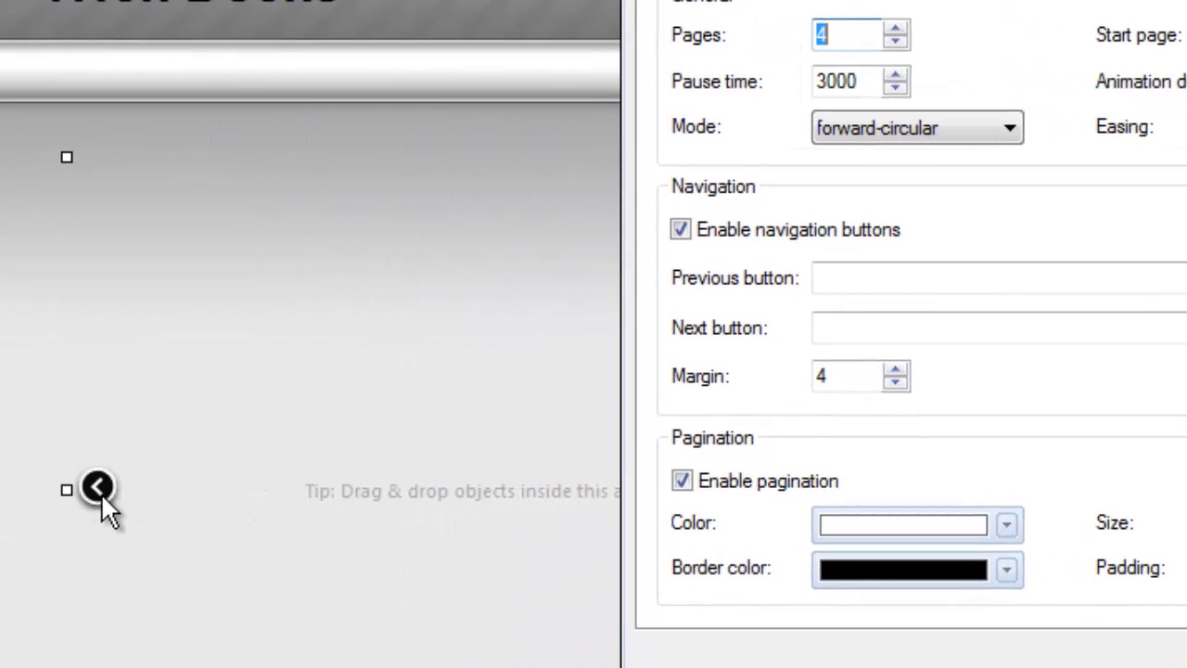
drag(894, 369, 898, 382)
click(896, 382)
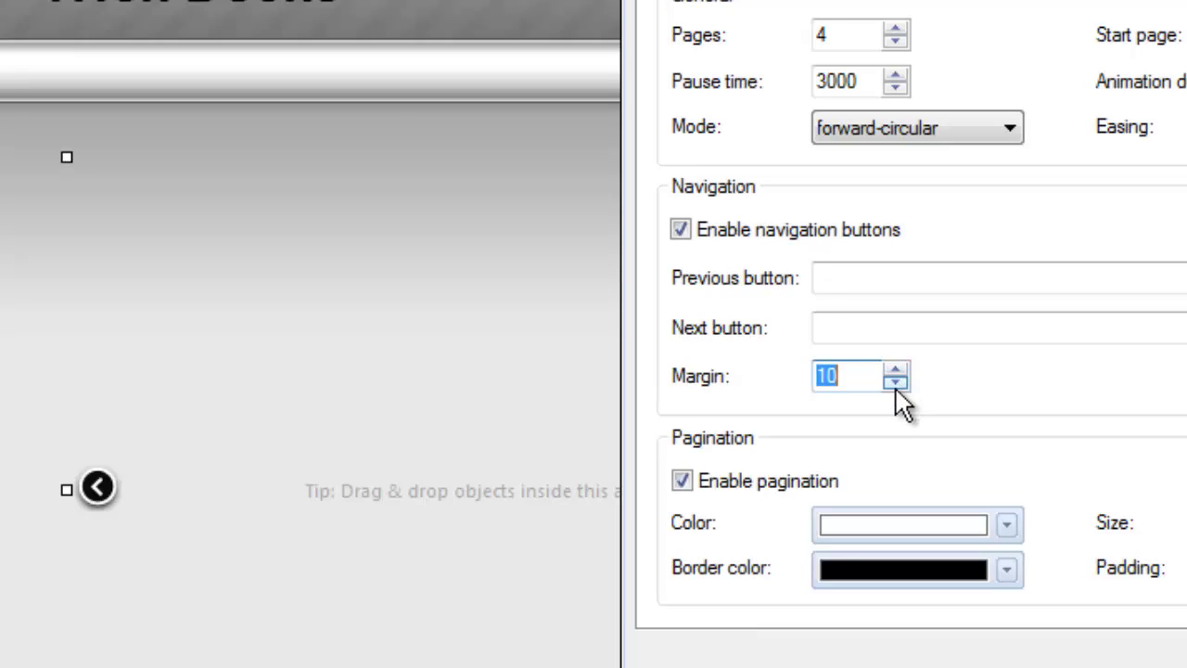
key(Return)
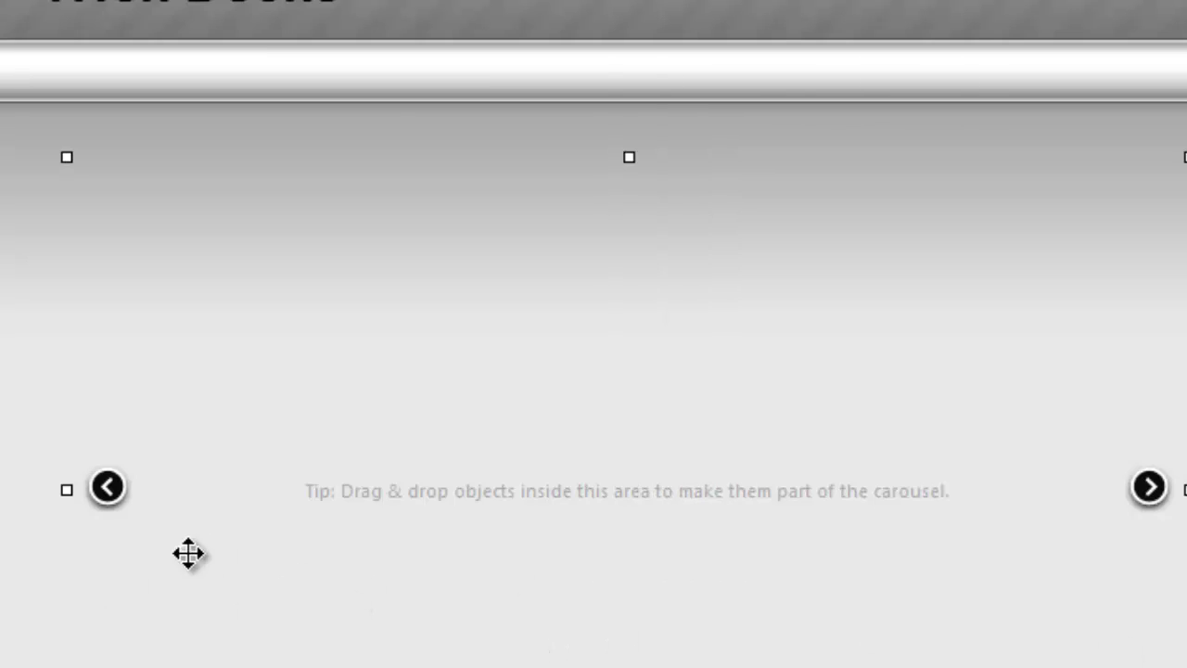
- Change the carousel's pagination color to dark blue and its border color to a very pale green
double_click(794, 578)
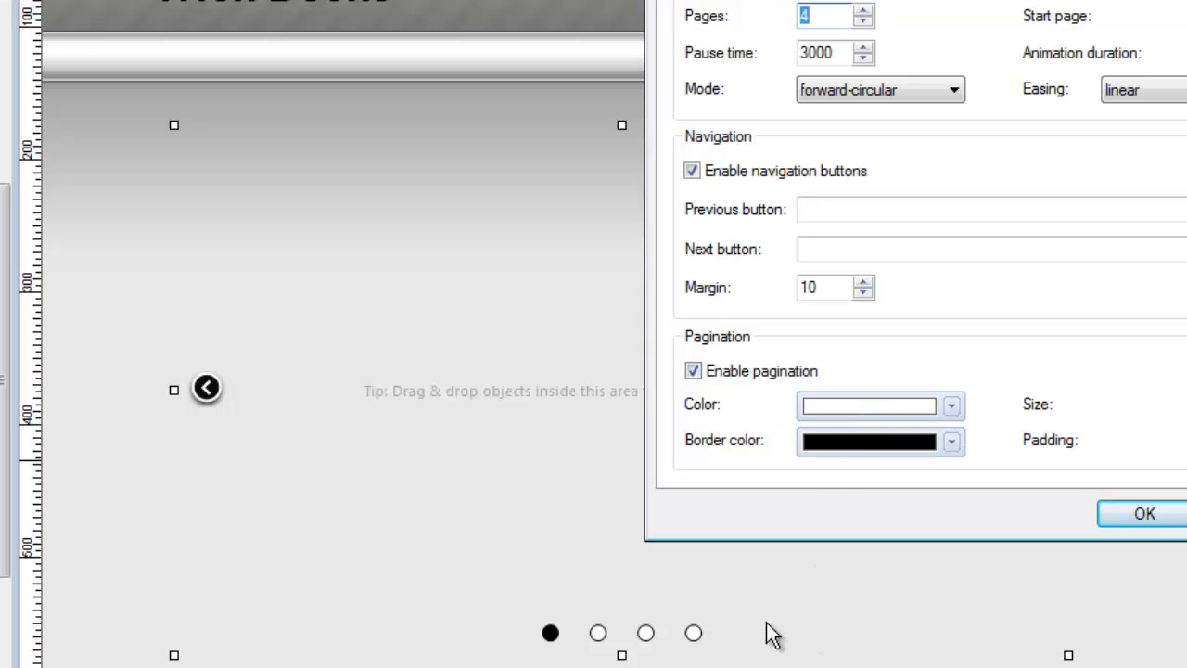
click(861, 403)
click(840, 436)
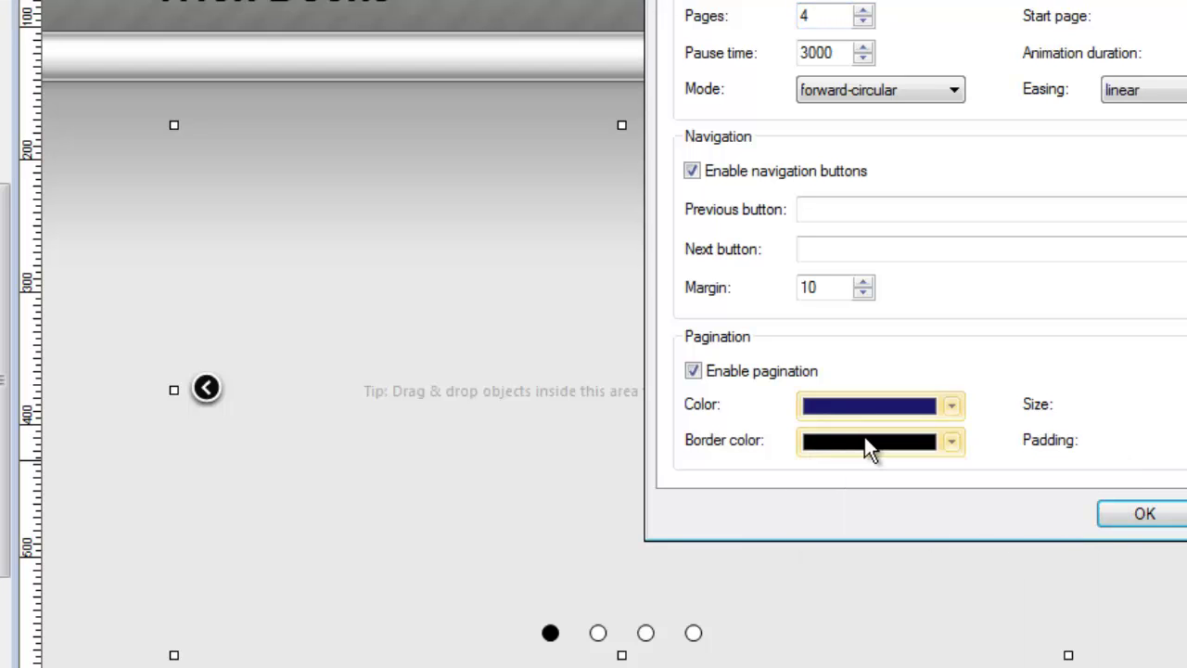
click(863, 442)
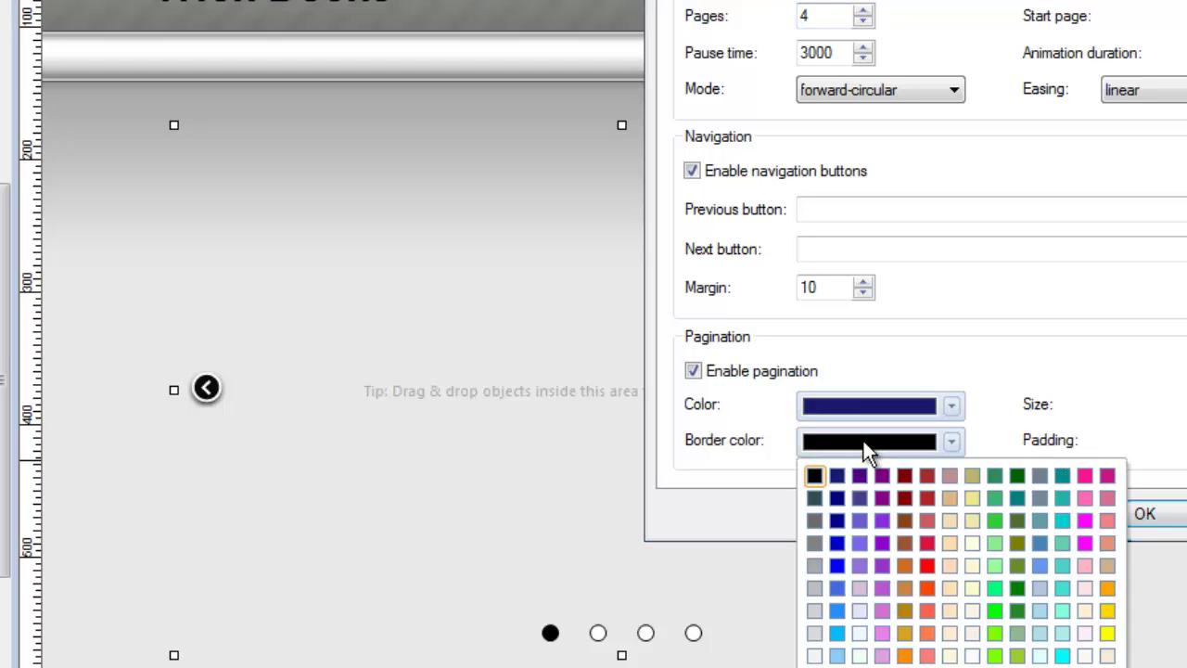
click(859, 655)
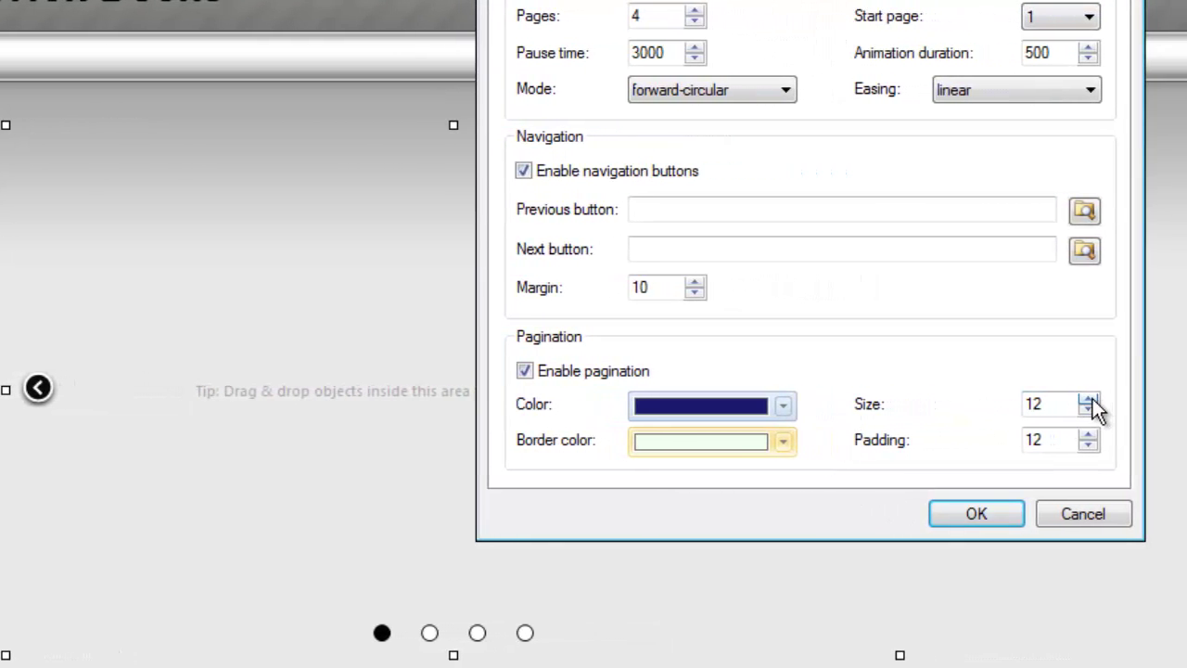
- Set the pagination size to 18 and padding to 14, and apply the carousel's properties
click(1104, 400)
click(1104, 400)
click(1104, 399)
click(1105, 400)
click(1090, 399)
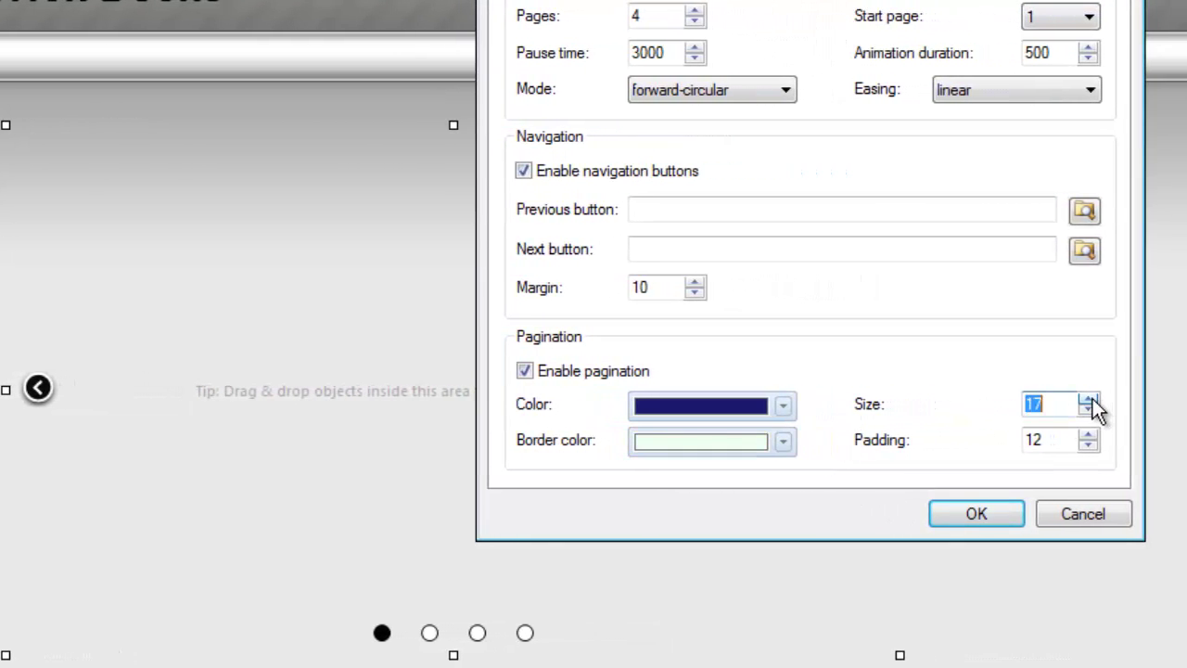
click(1091, 398)
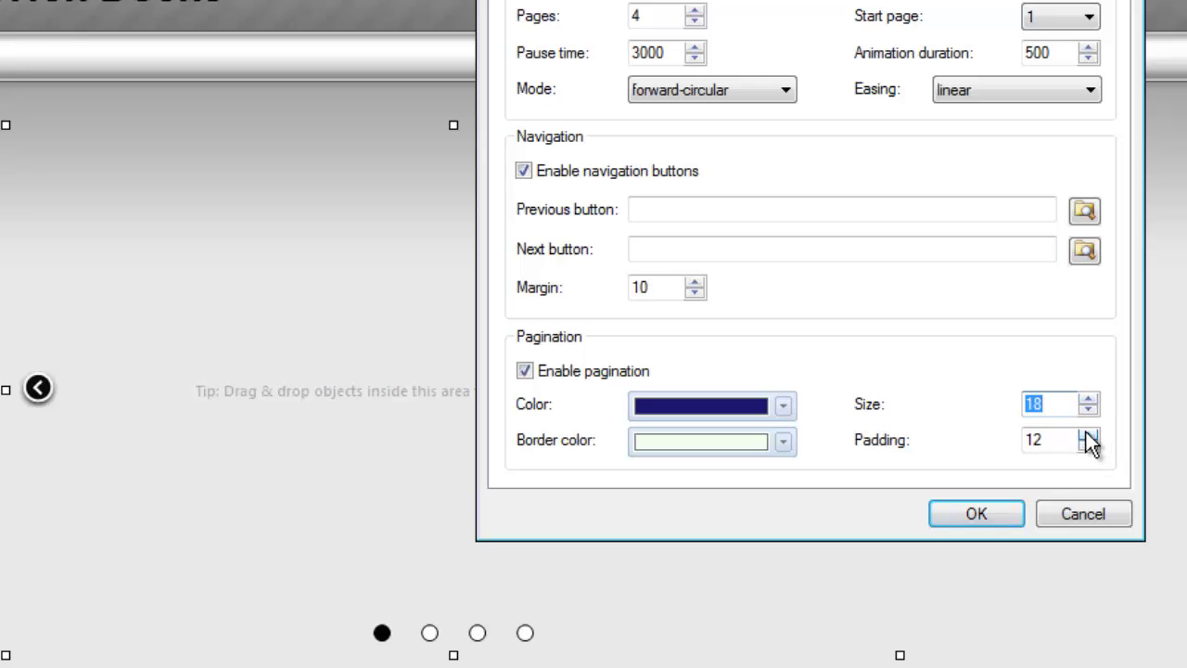
click(1088, 434)
click(1088, 433)
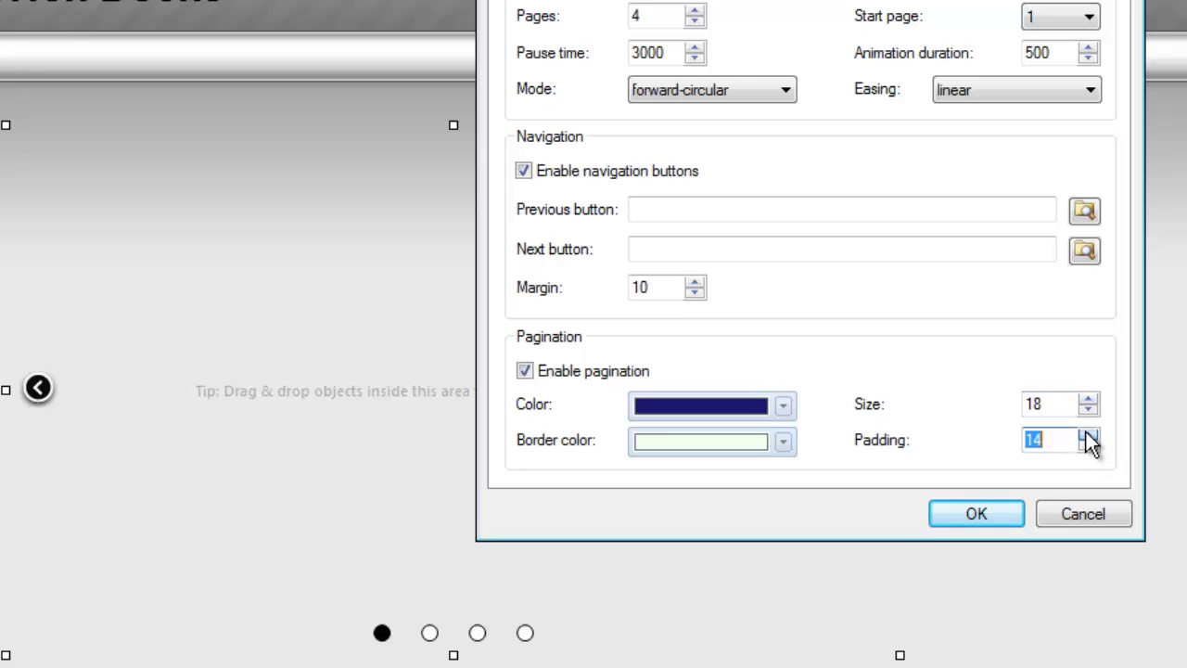
click(1000, 518)
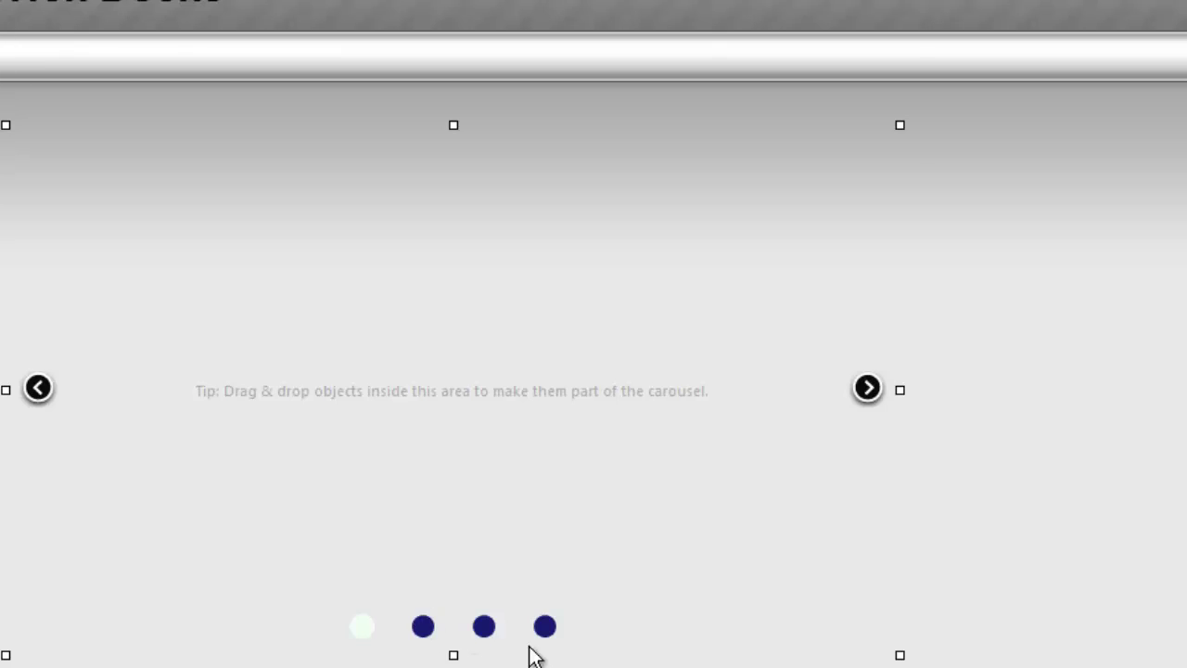
- Give the carousel a Linear Up gradient background in white and light gray, and apply the style
double_click(636, 485)
drag(874, 119, 882, 0)
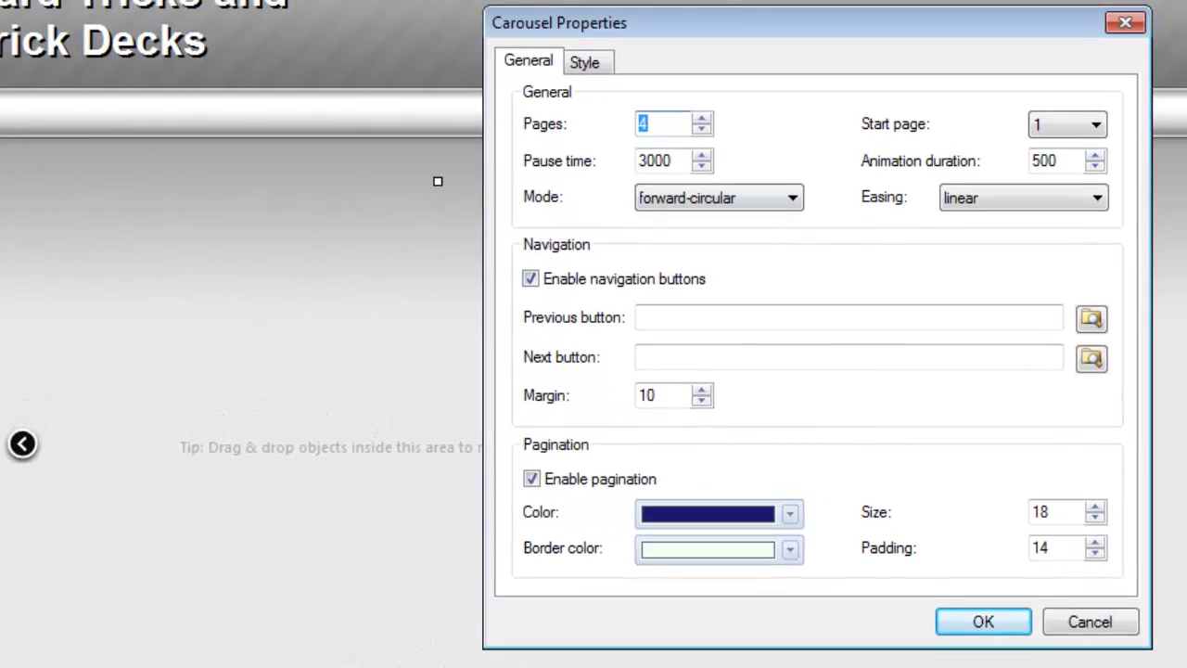
click(590, 67)
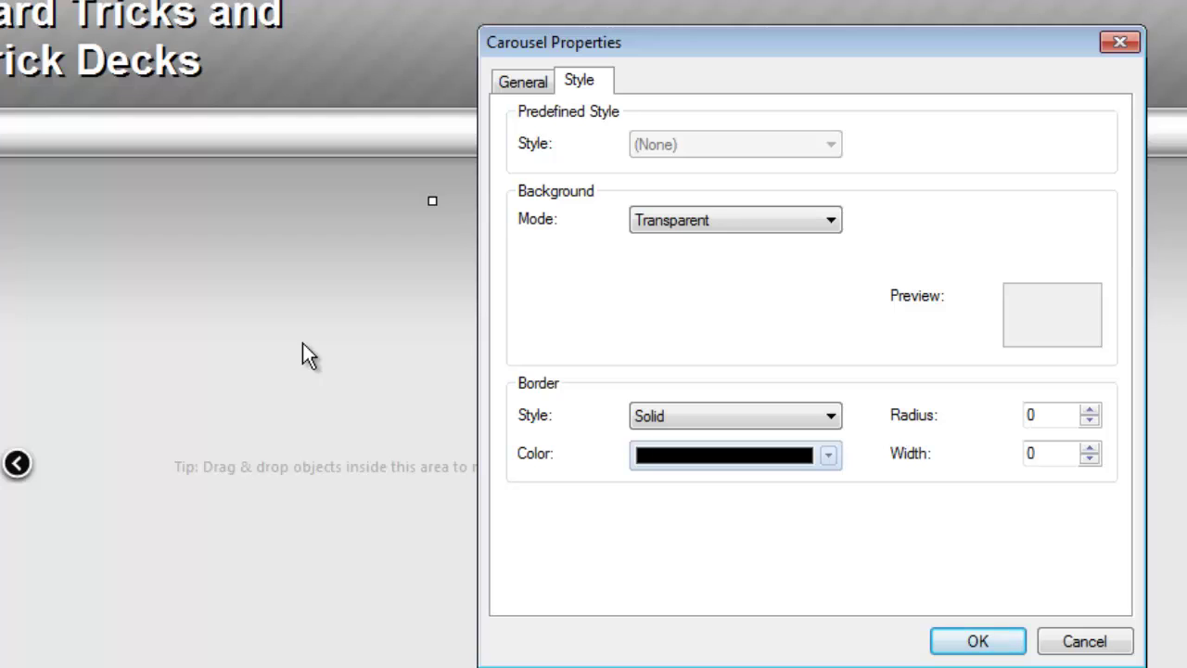
click(733, 223)
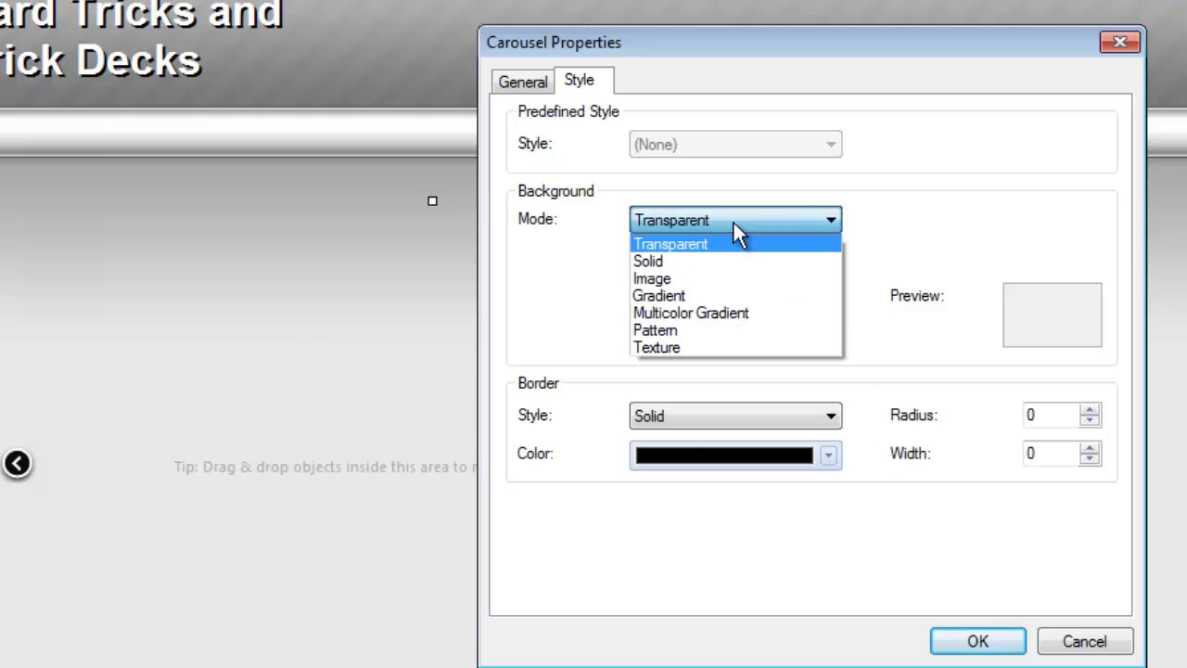
click(690, 294)
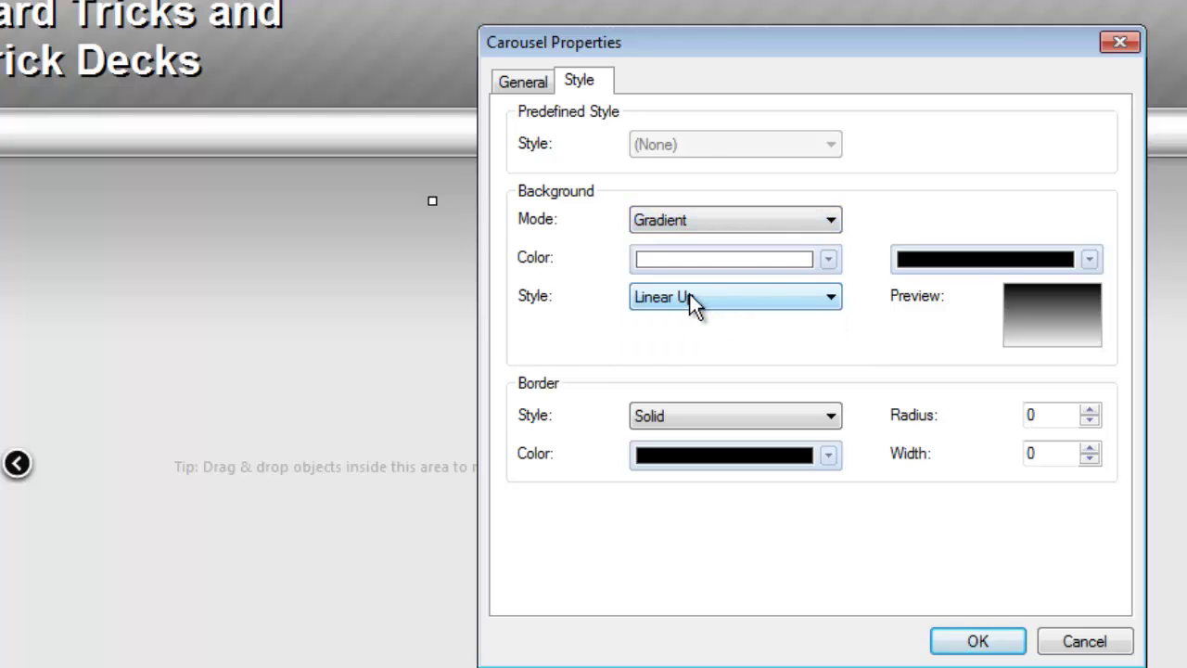
click(1058, 263)
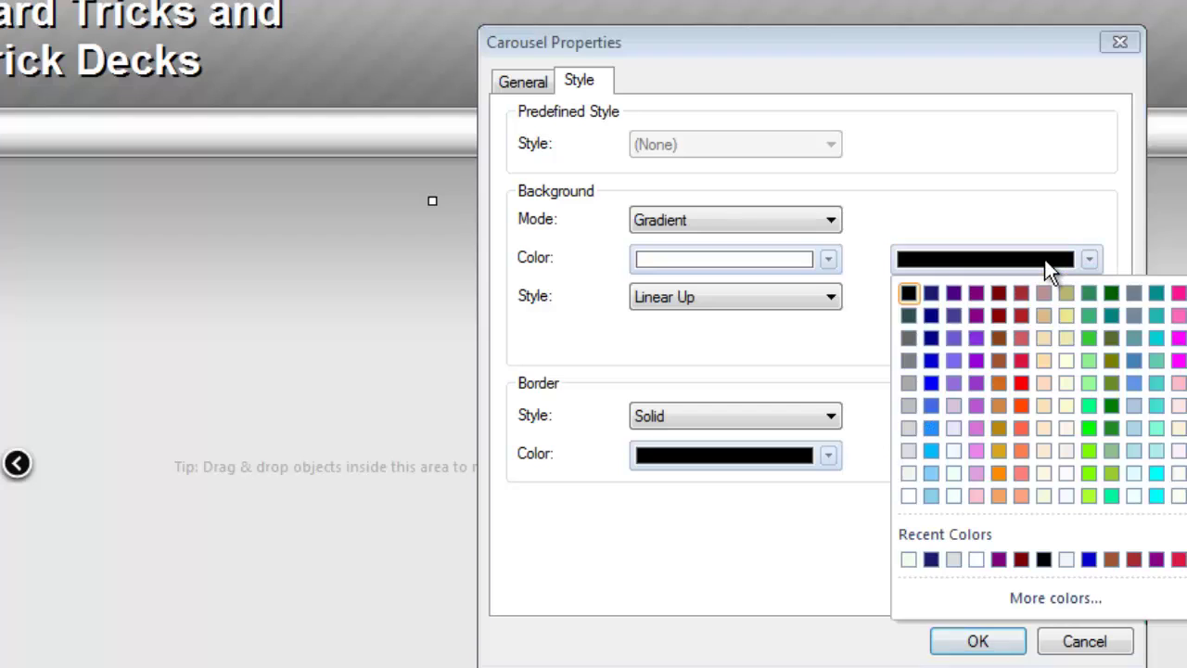
click(907, 428)
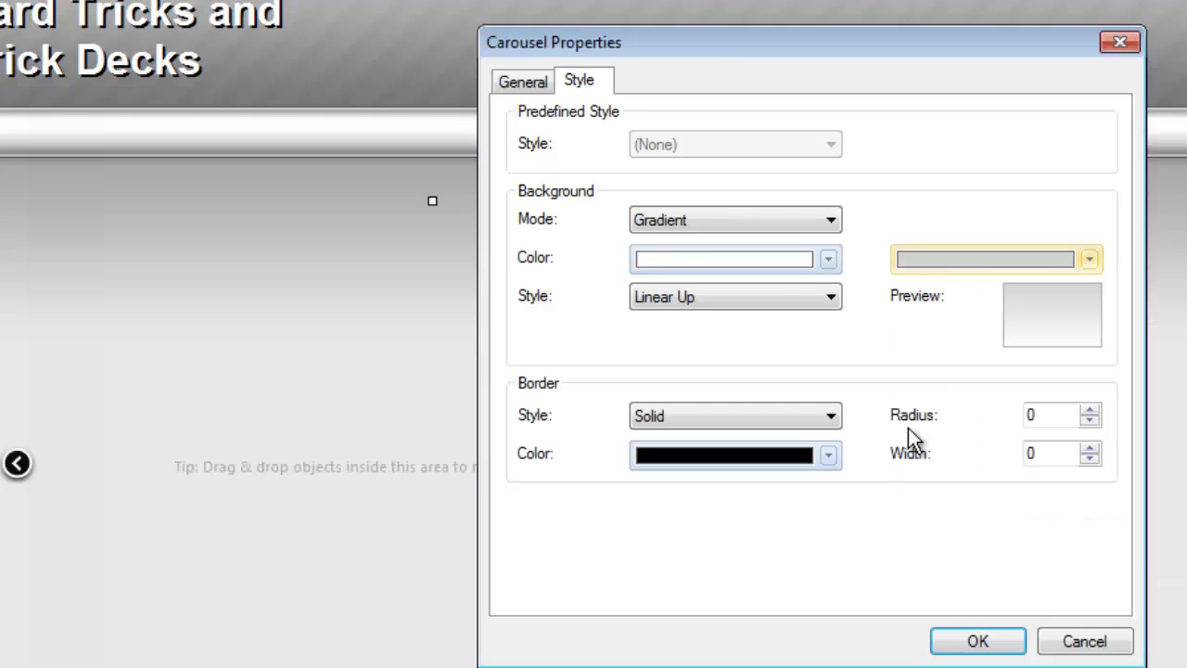
click(836, 303)
click(797, 320)
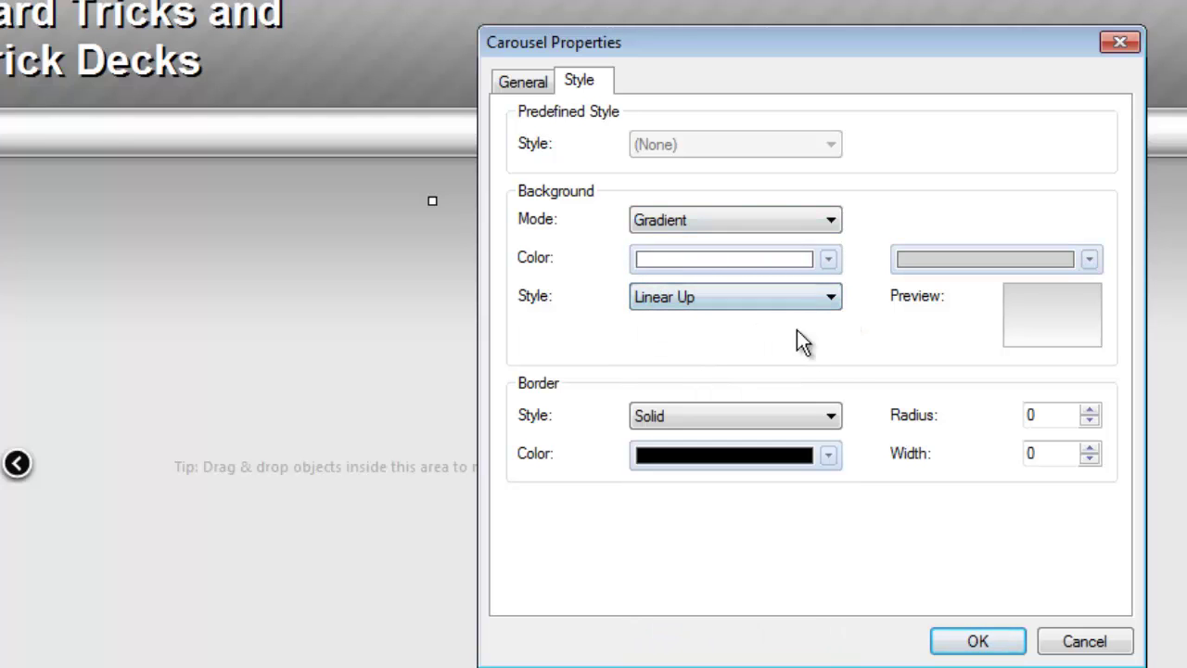
click(959, 643)
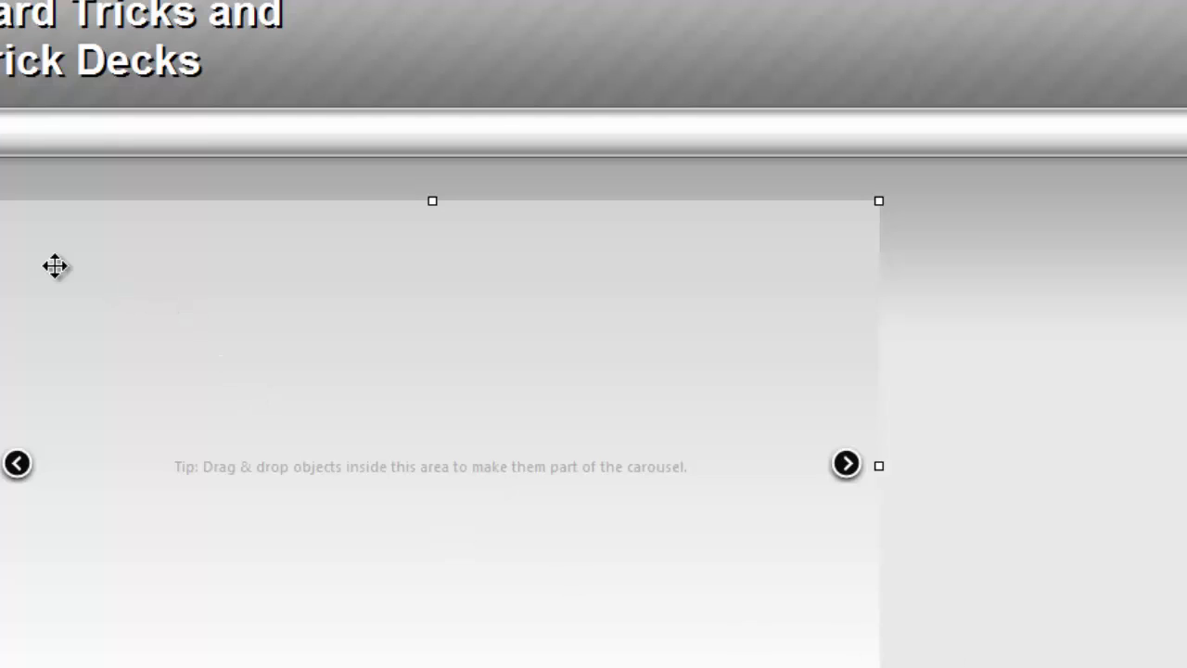
- Set the carousel's background mode to Transparent and apply the properties
double_click(673, 297)
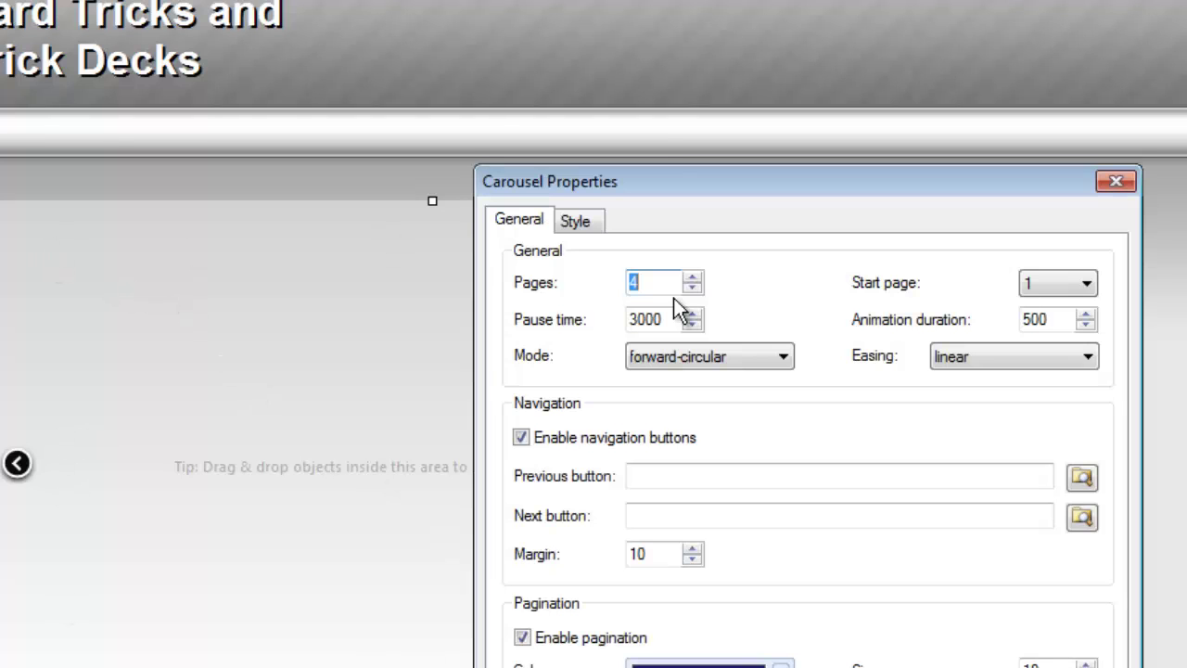
click(575, 220)
drag(676, 183, 641, 12)
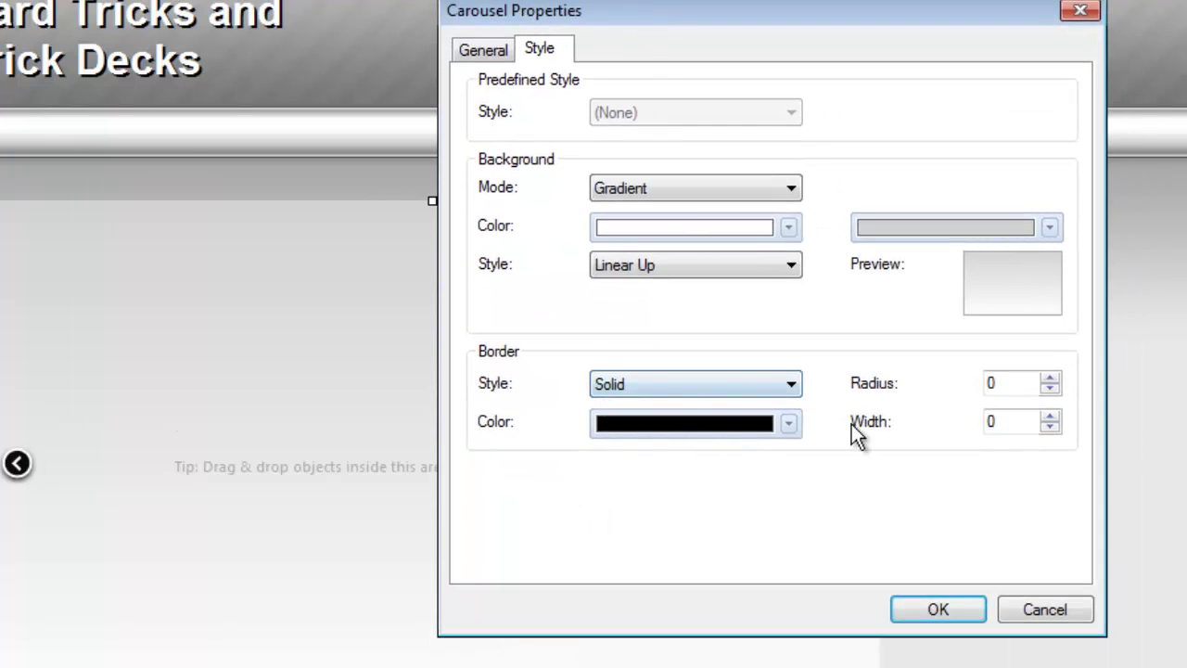
click(996, 424)
click(793, 428)
click(795, 427)
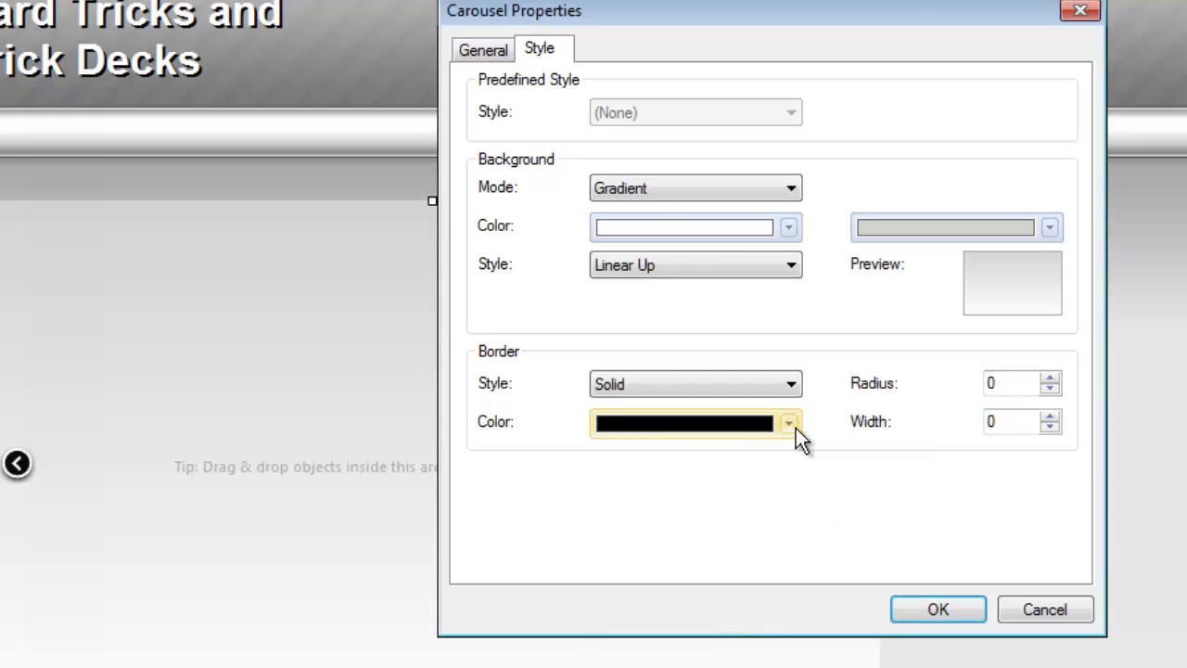
click(659, 187)
click(641, 208)
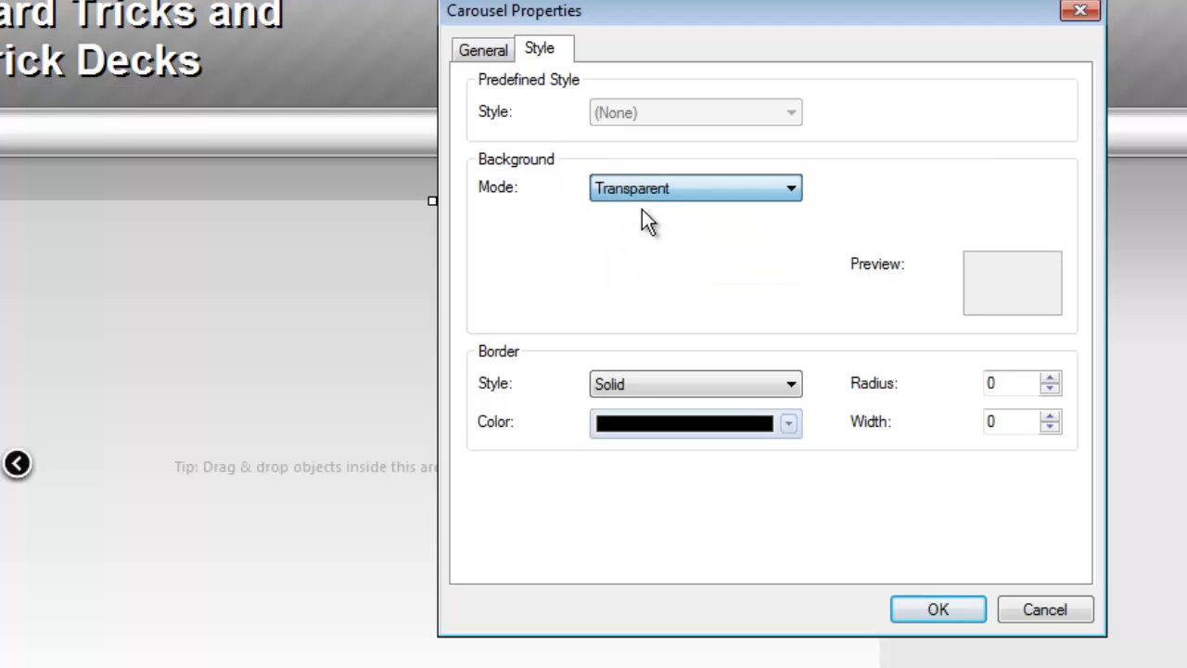
click(499, 52)
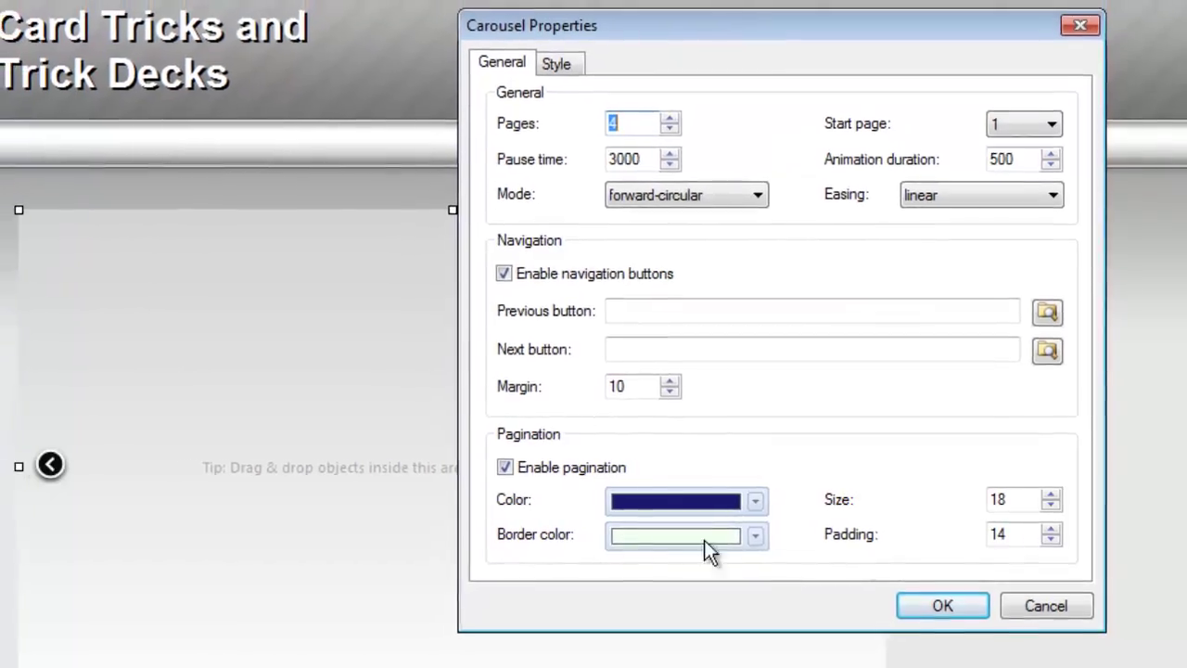
click(955, 592)
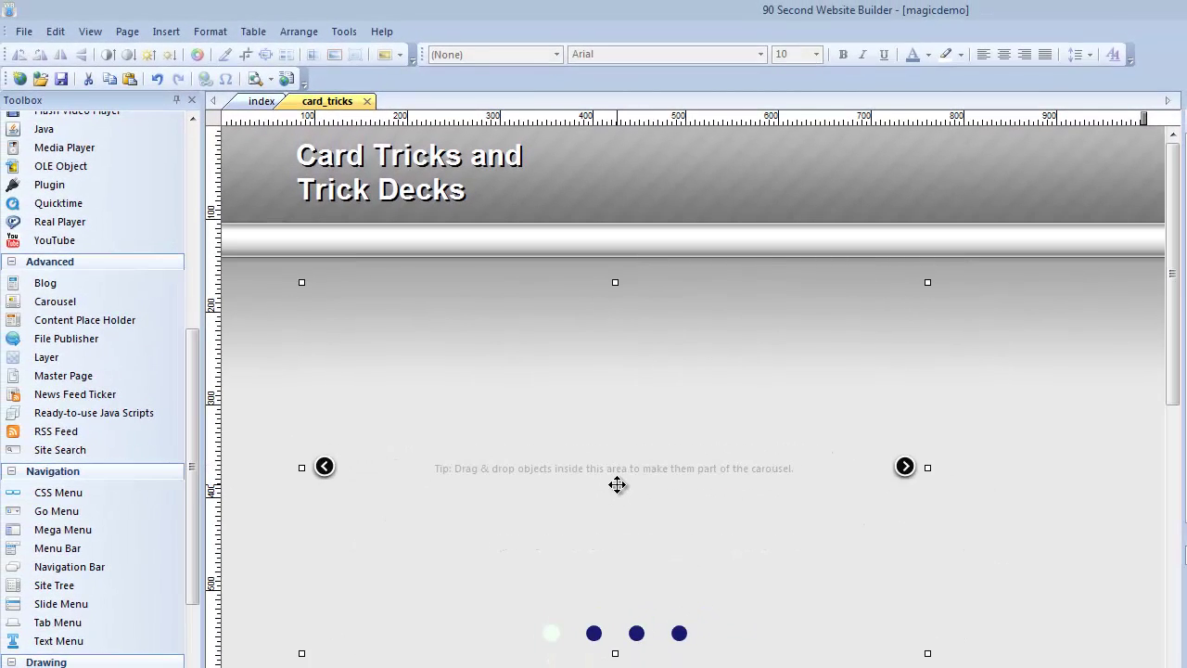
- Move the carousel up to just below the header bar and place the Svengali Deck image on its first page
drag(618, 498, 625, 472)
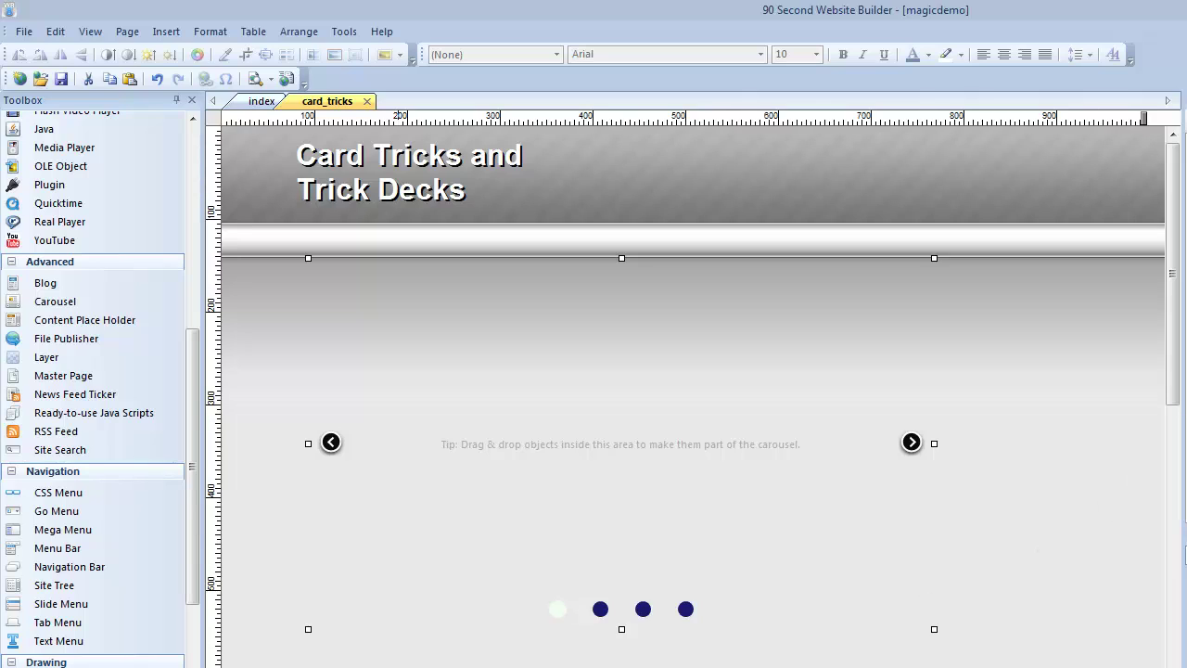
click(1184, 553)
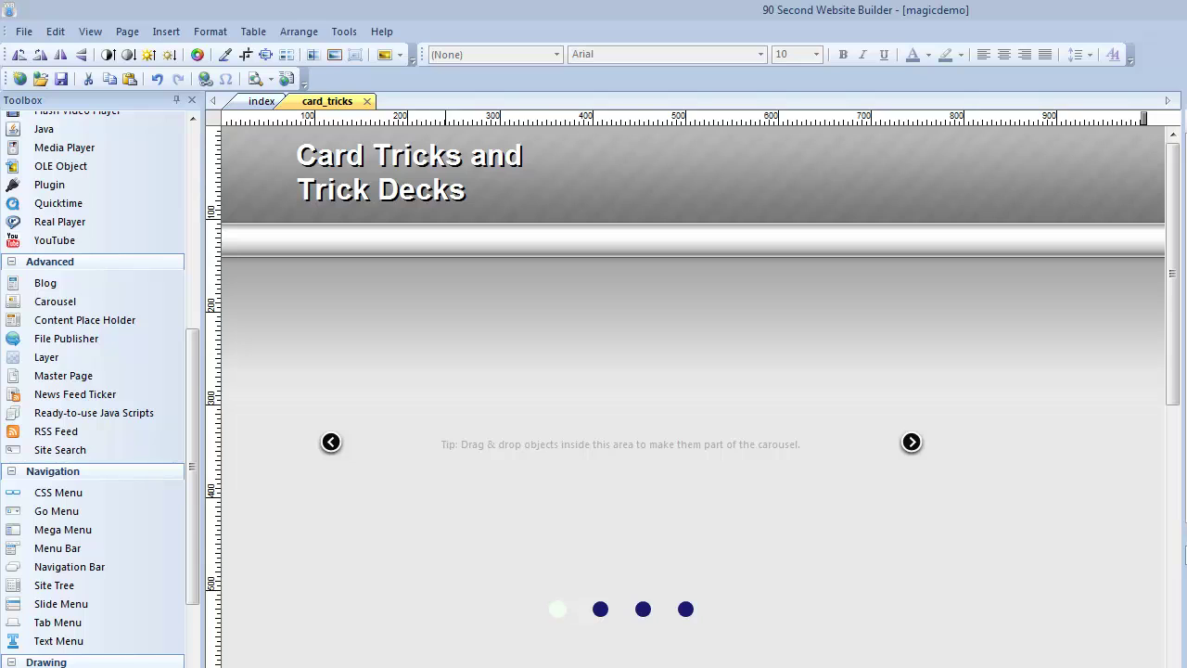
drag(1184, 554, 473, 454)
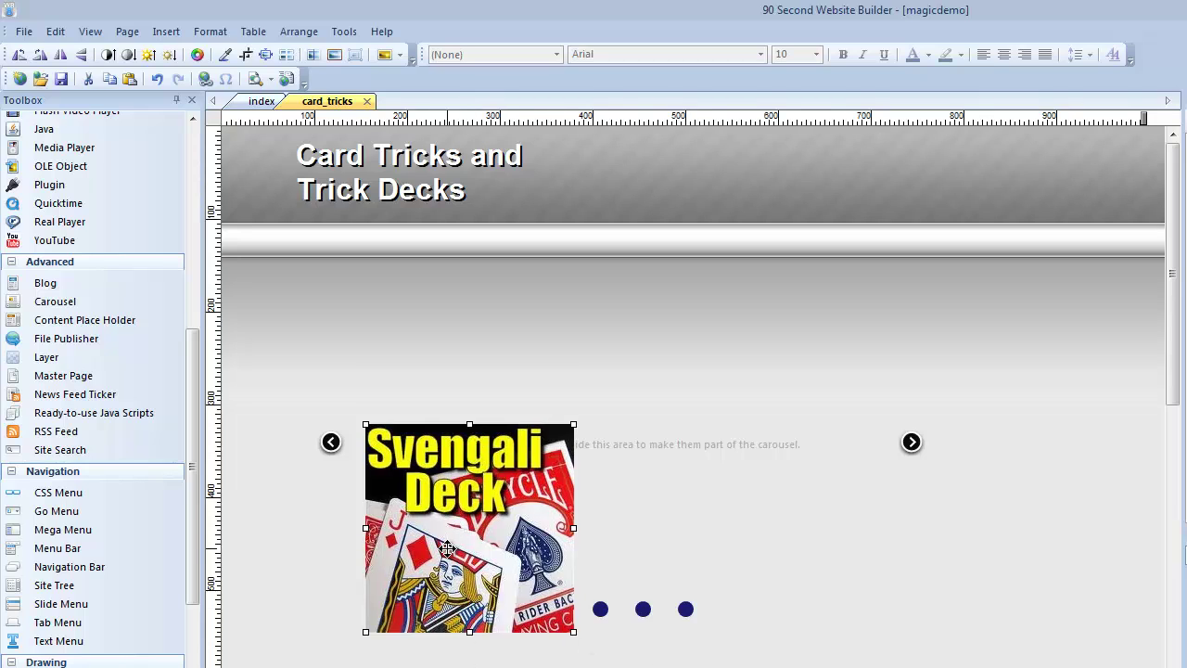
drag(447, 548, 453, 400)
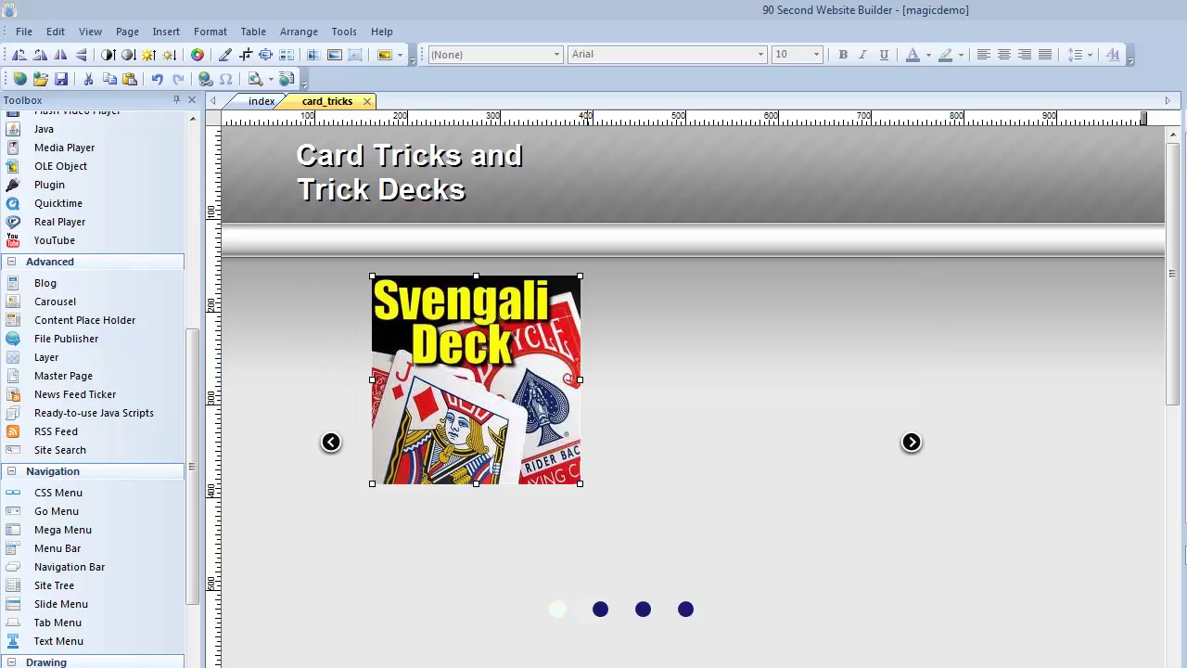
- Step through the carousel's four pages to check their contents, and return to the first page
click(601, 609)
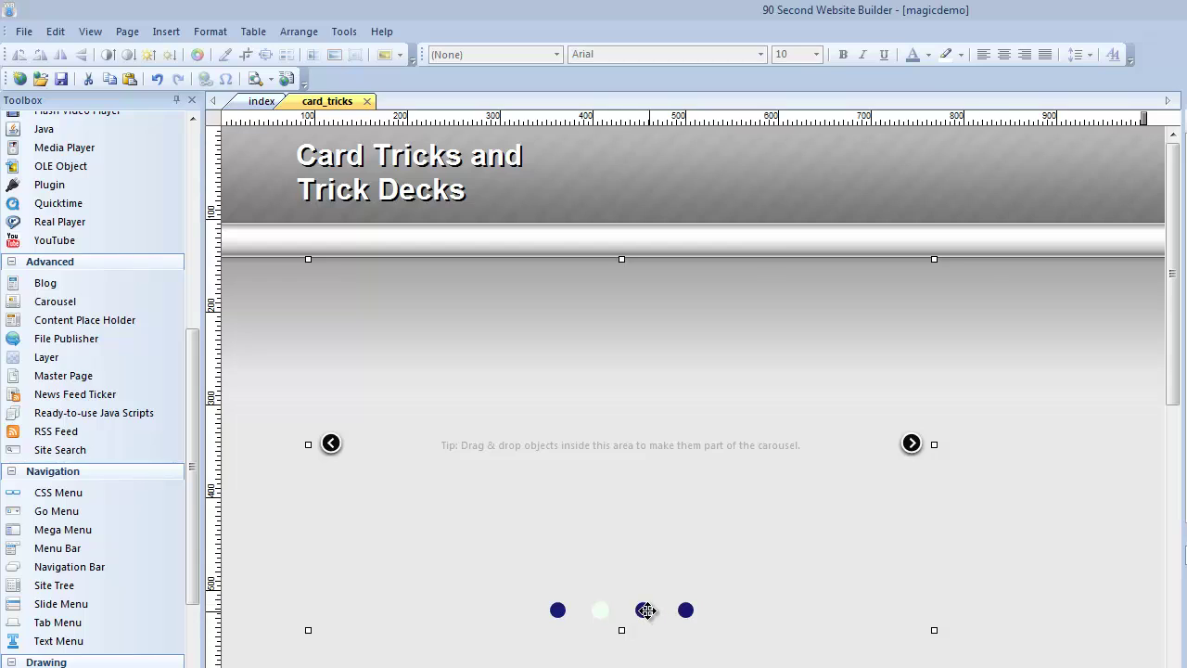
click(642, 609)
click(686, 609)
click(643, 609)
click(601, 609)
click(558, 609)
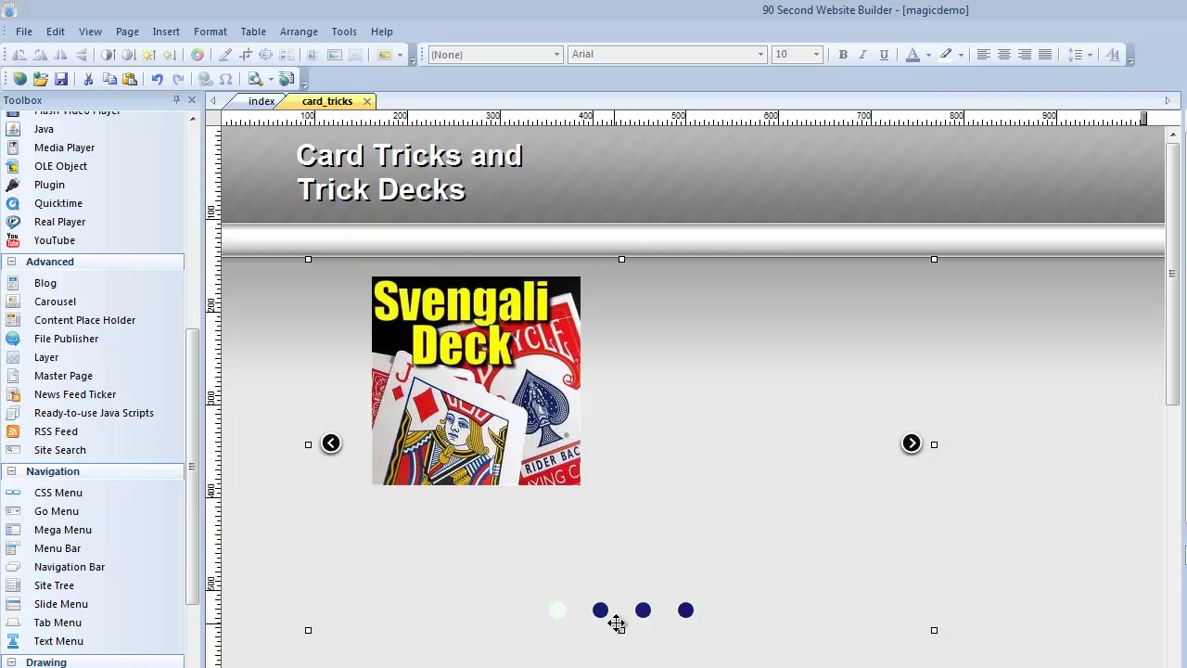
- Copy the Invisible Deck image from further down the page and place it, scaled down, on the carousel's second page
click(601, 609)
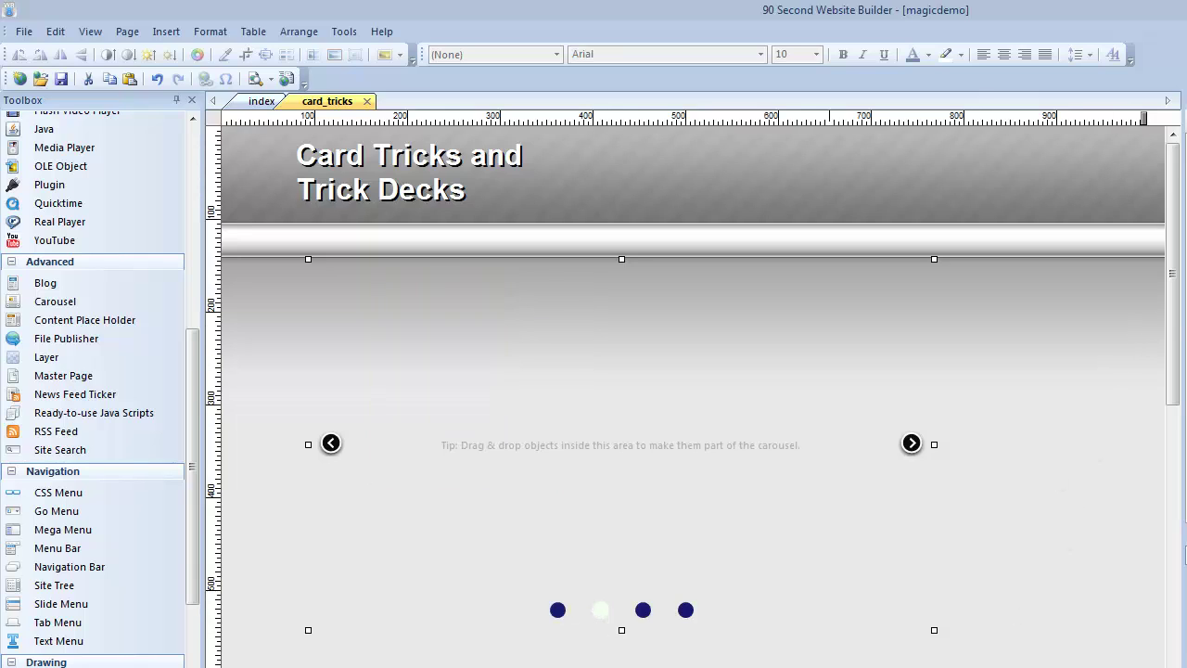
scroll(1173, 278, down, 3)
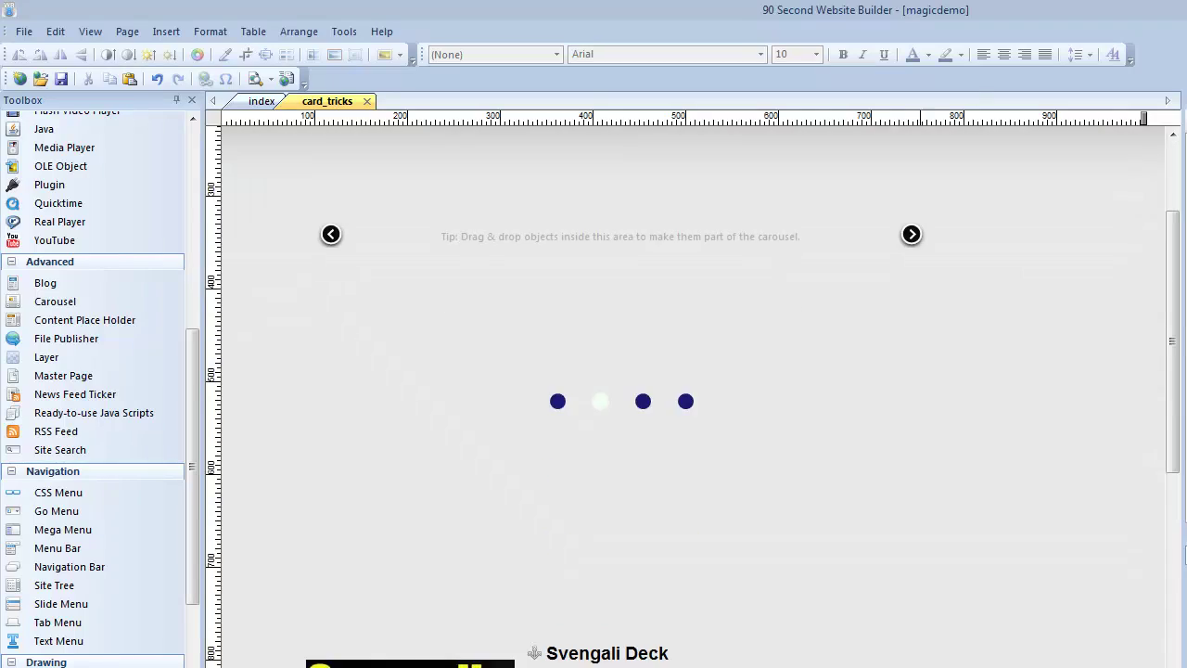
scroll(704, 399, down, 12)
click(426, 575)
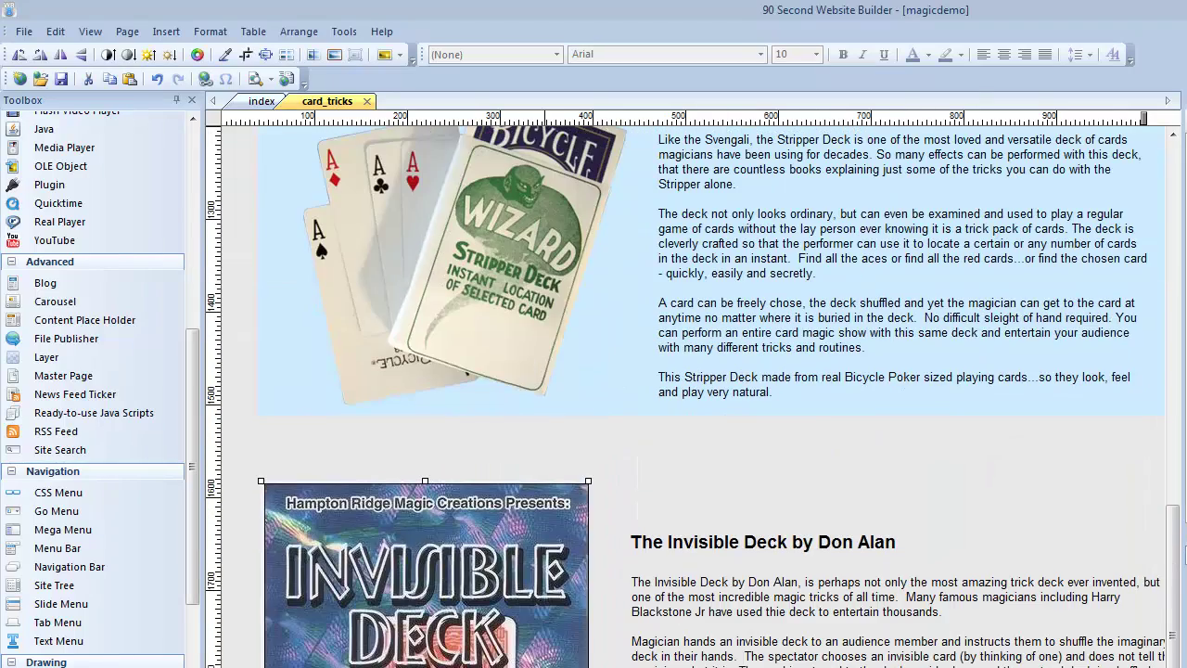
scroll(678, 566, up, 15)
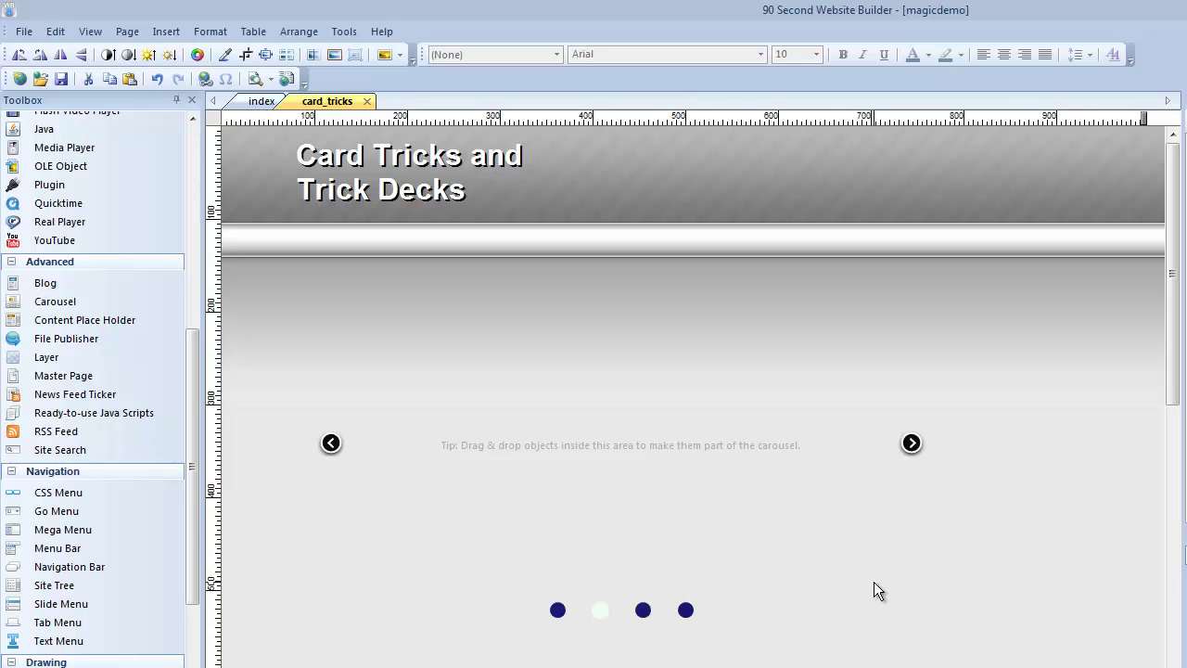
key(ctrl+v)
drag(962, 563, 599, 398)
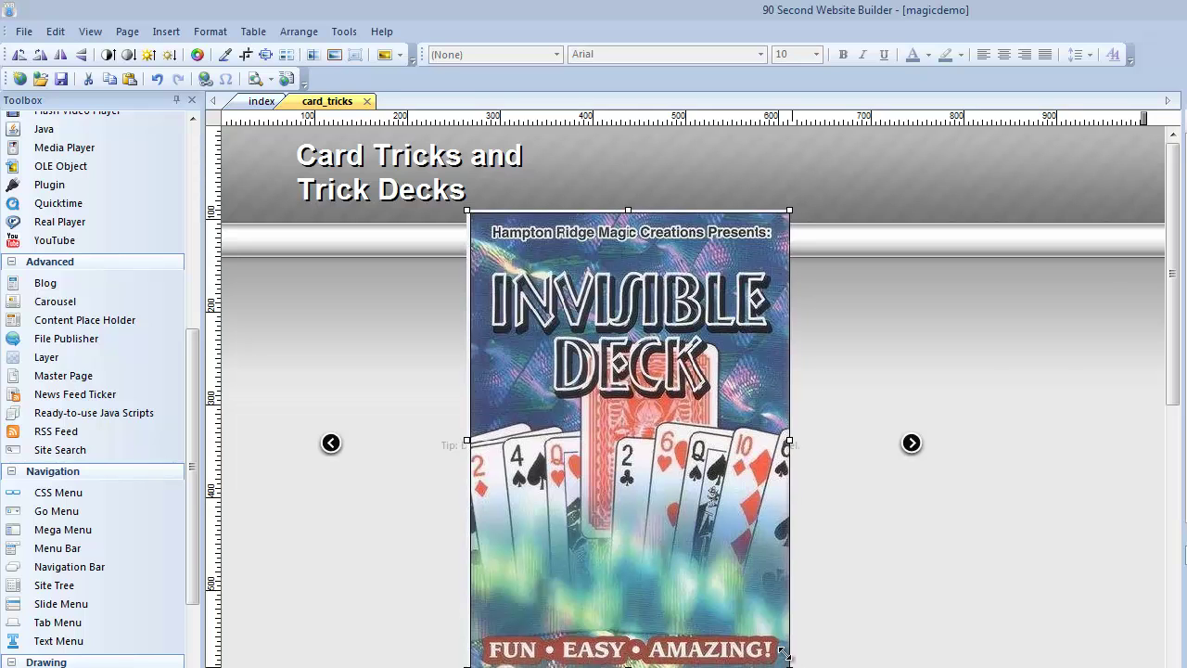
drag(586, 383, 642, 452)
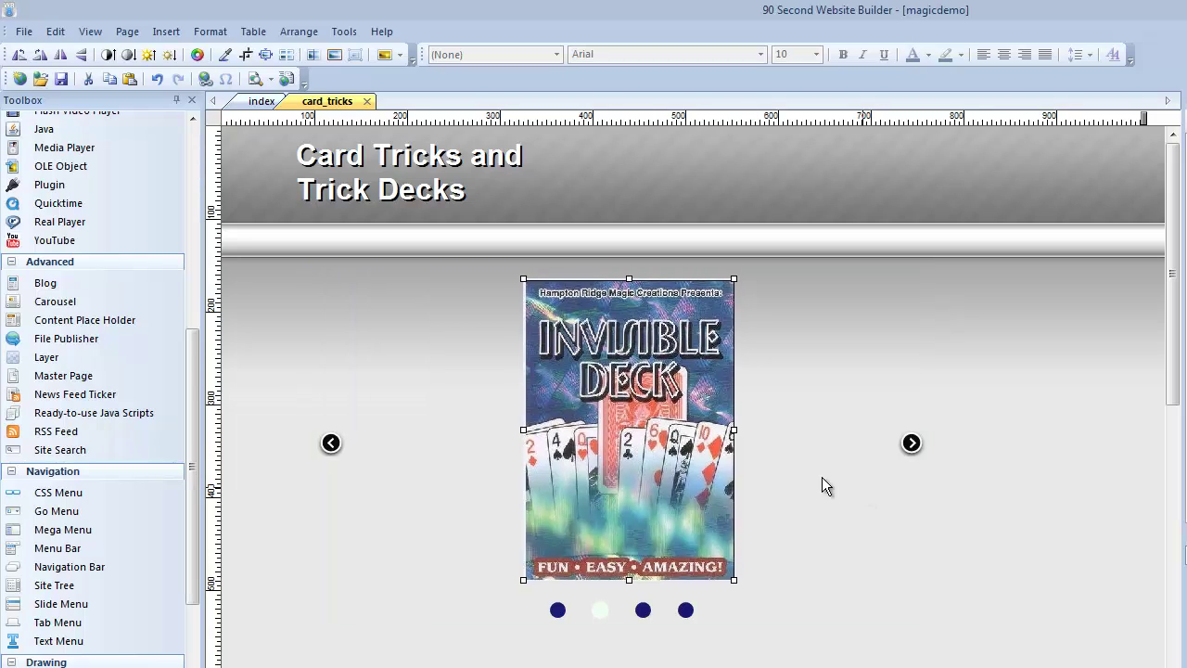
- Compare the first page's layout and shift the Invisible Deck image to the right half of the carousel's second page
click(558, 611)
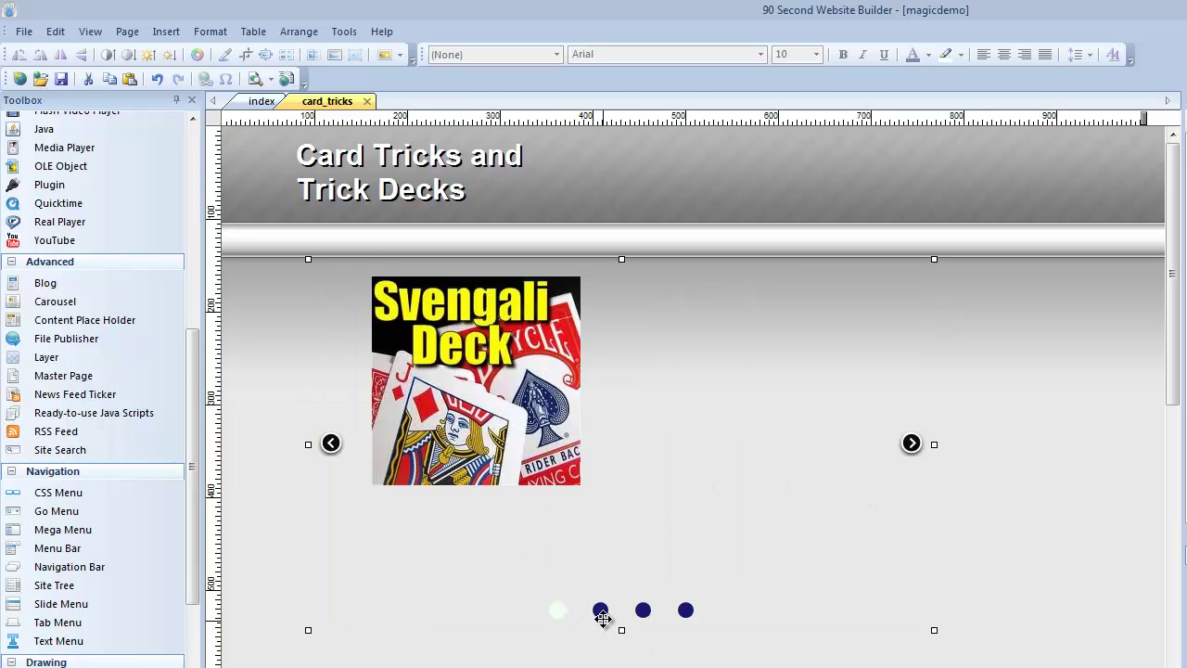
click(599, 609)
drag(608, 501, 745, 497)
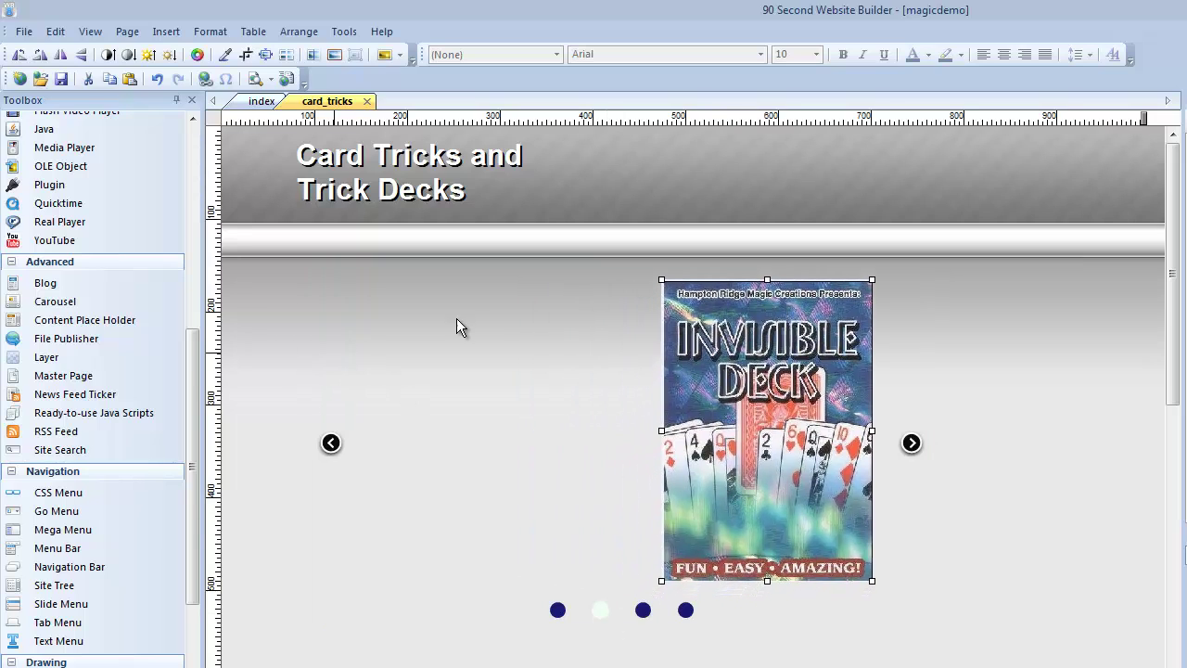
- Switch to the carousel's third page, try the YouTube video inside the carousel, and undo the video's move
click(642, 609)
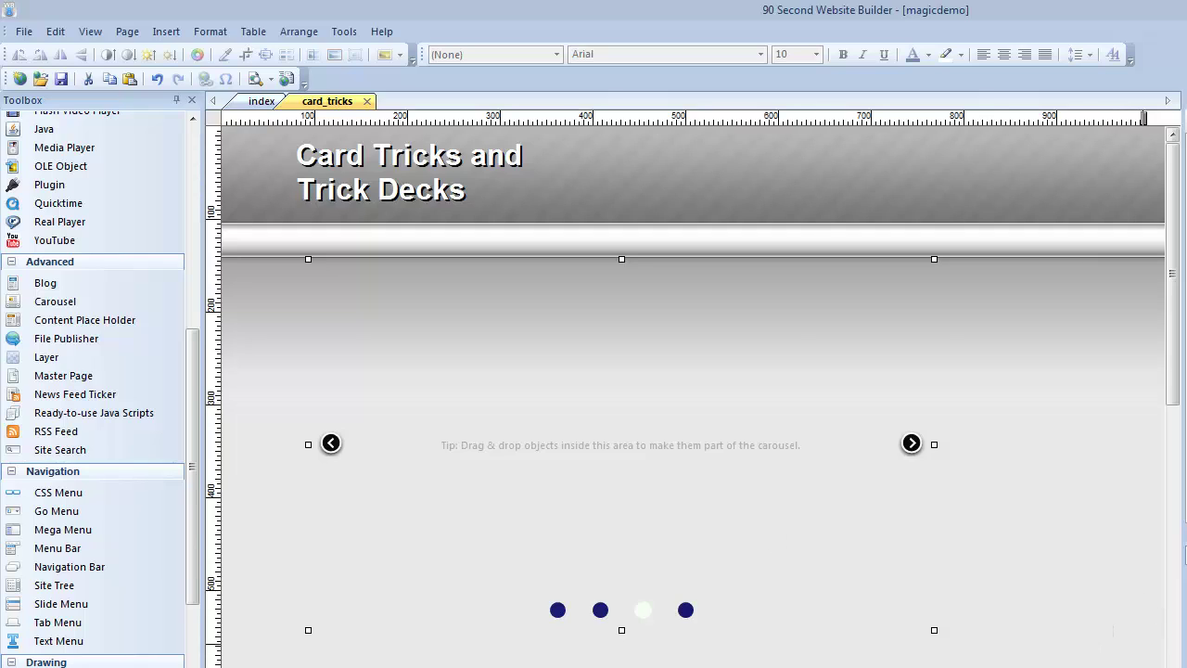
drag(1186, 547, 454, 501)
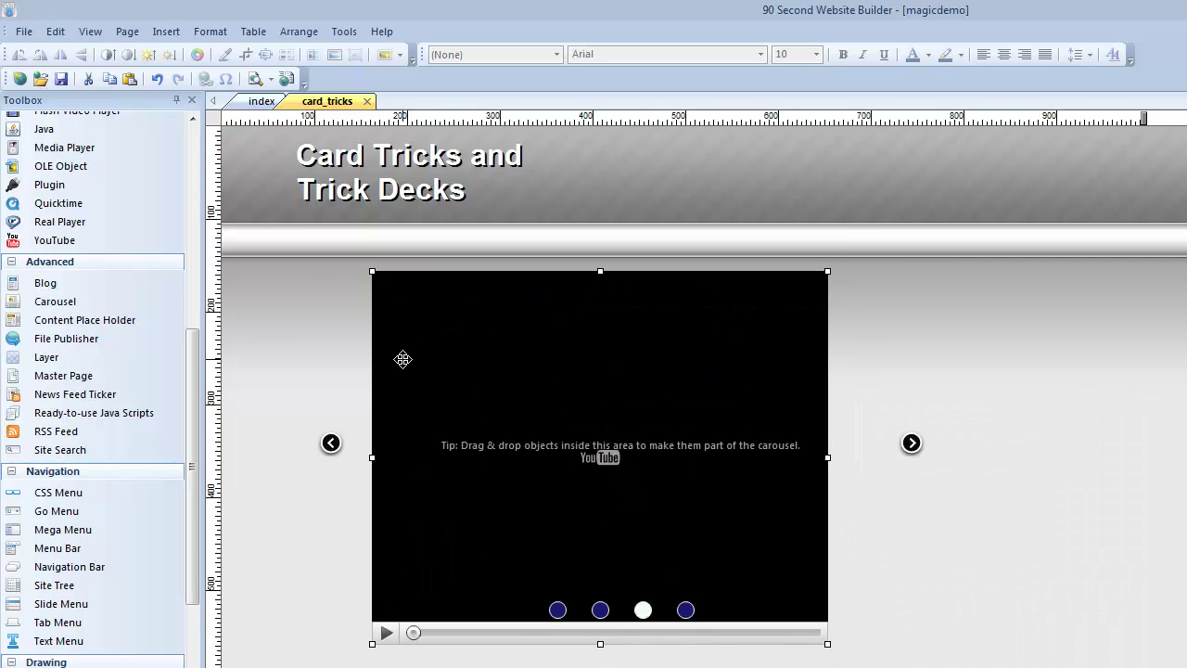
key(ctrl+z)
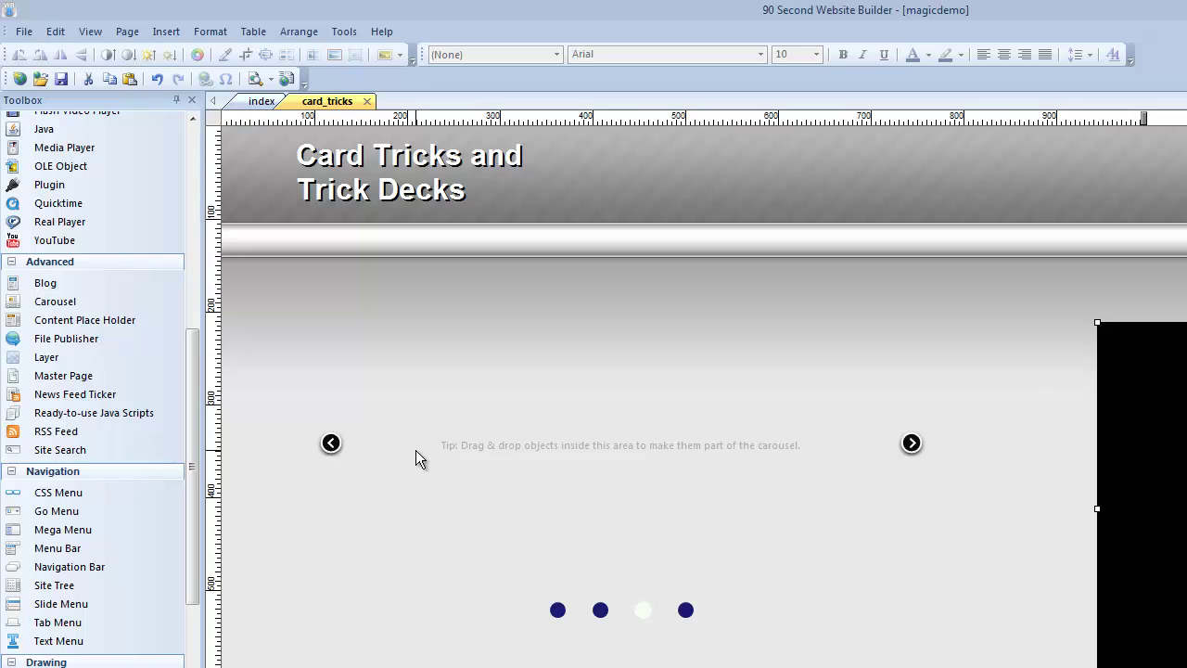
- Enlarge the carousel to about 770 by 525 px and place the YouTube video between the navigation buttons on its third page
click(604, 472)
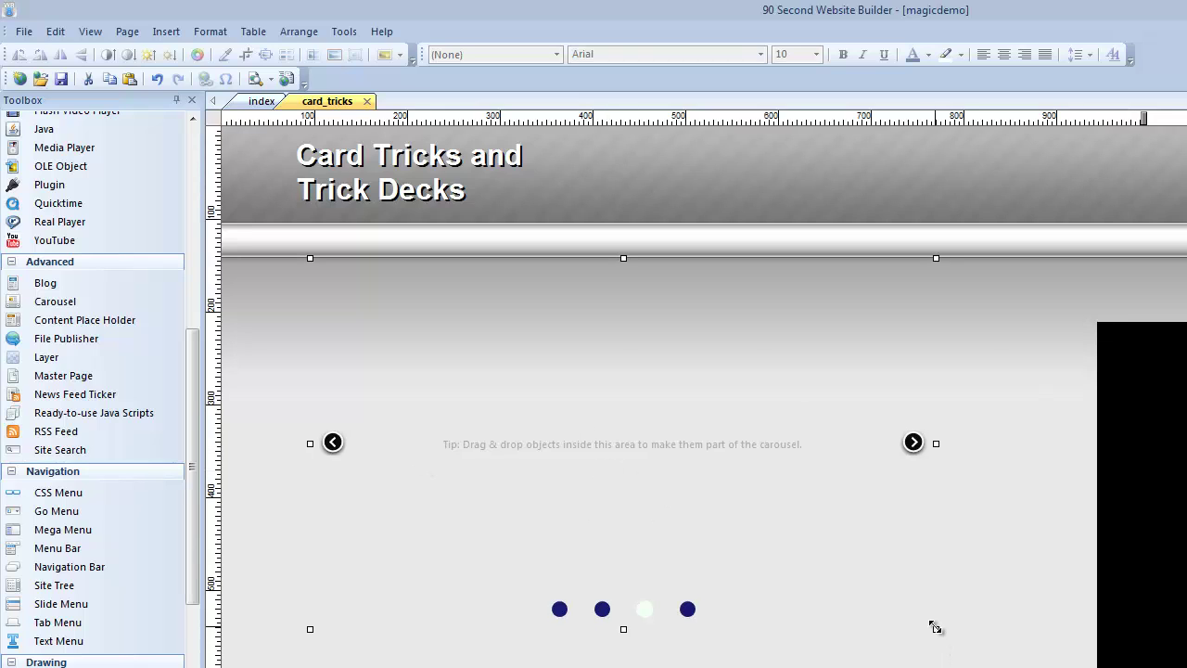
drag(939, 633, 1021, 667)
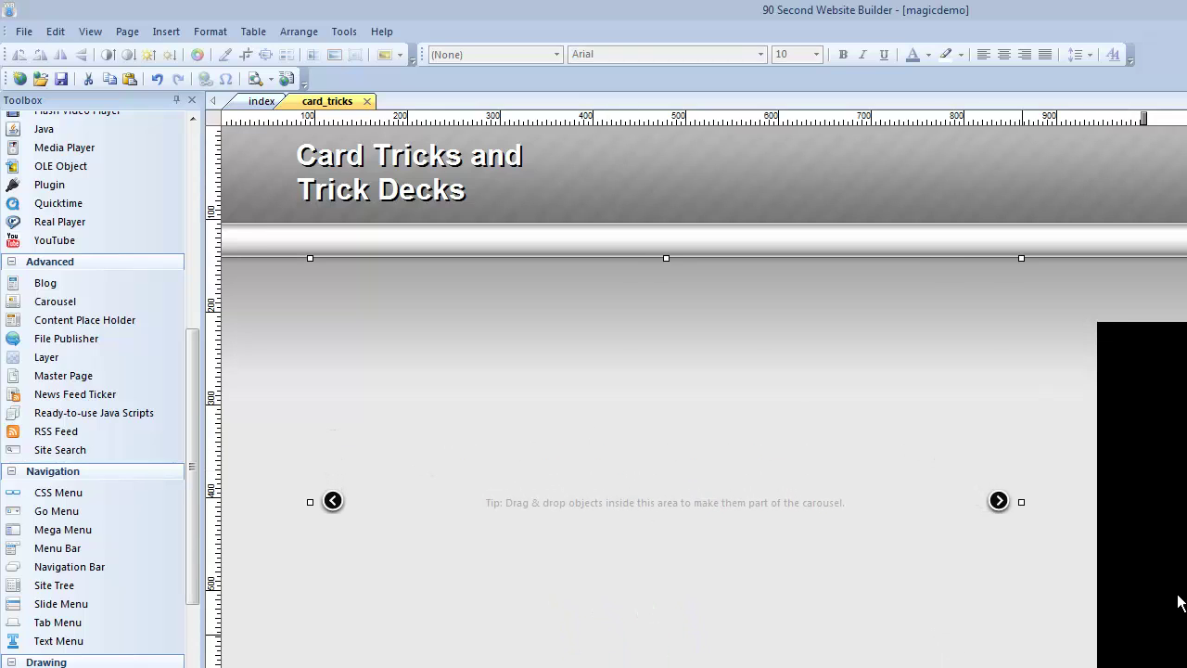
drag(1185, 513, 636, 464)
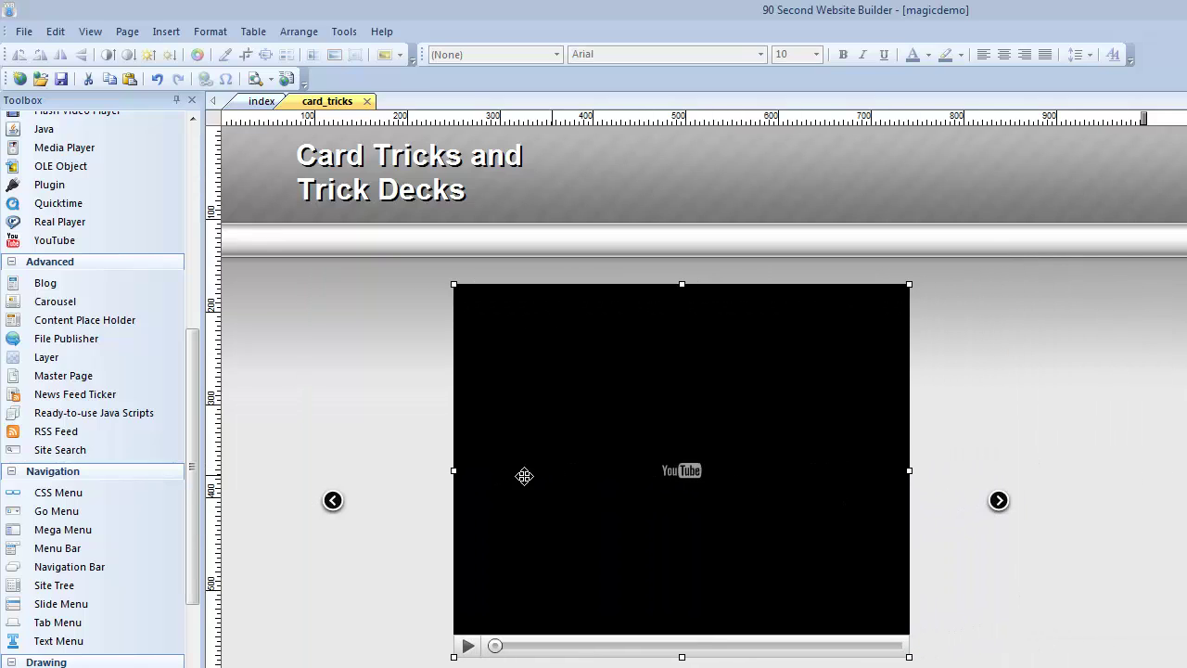
drag(659, 477, 588, 492)
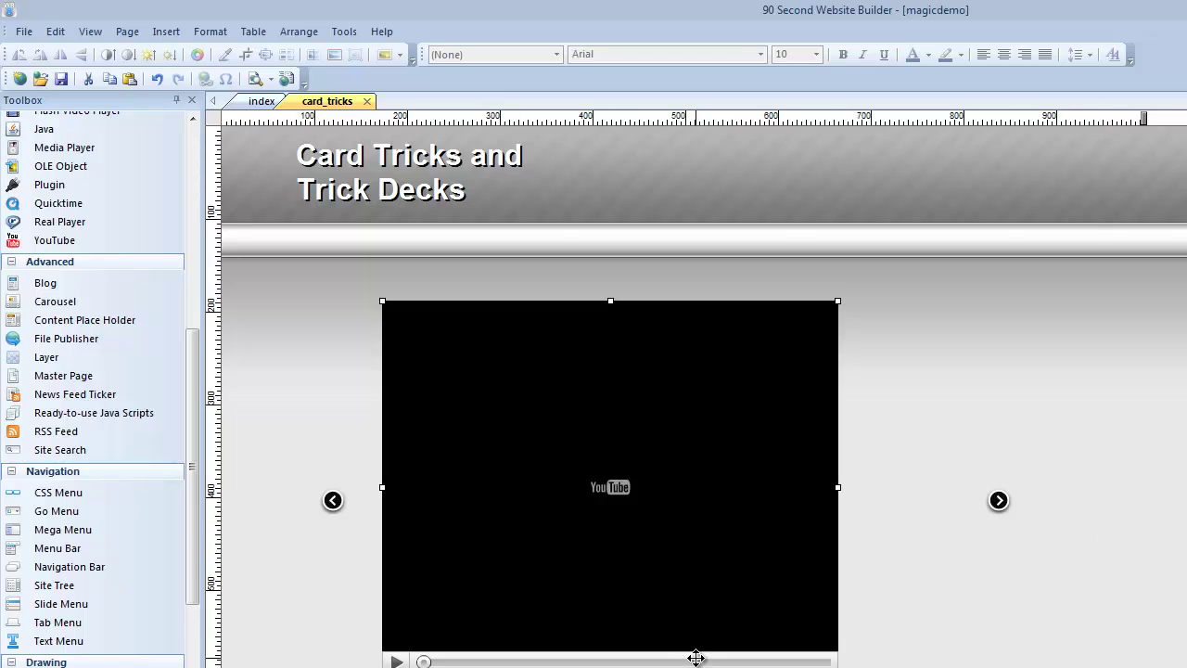
- Preview the card_tricks page in the browser, play and pause the carousel's YouTube video, and close the preview
key(F5)
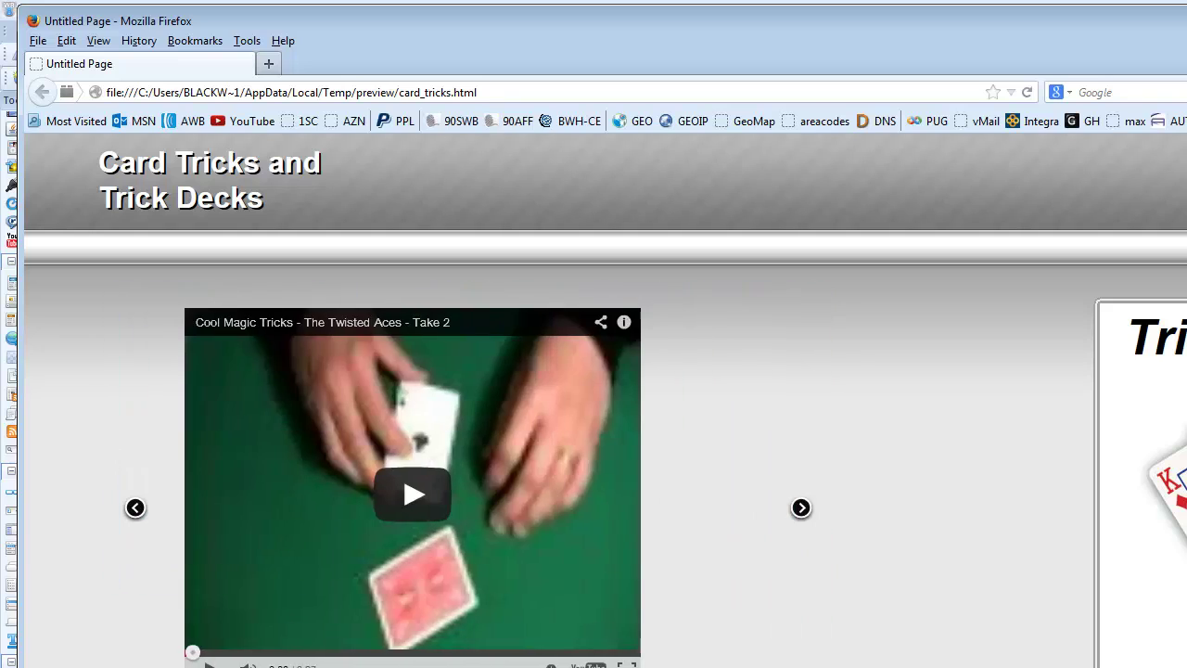
click(414, 496)
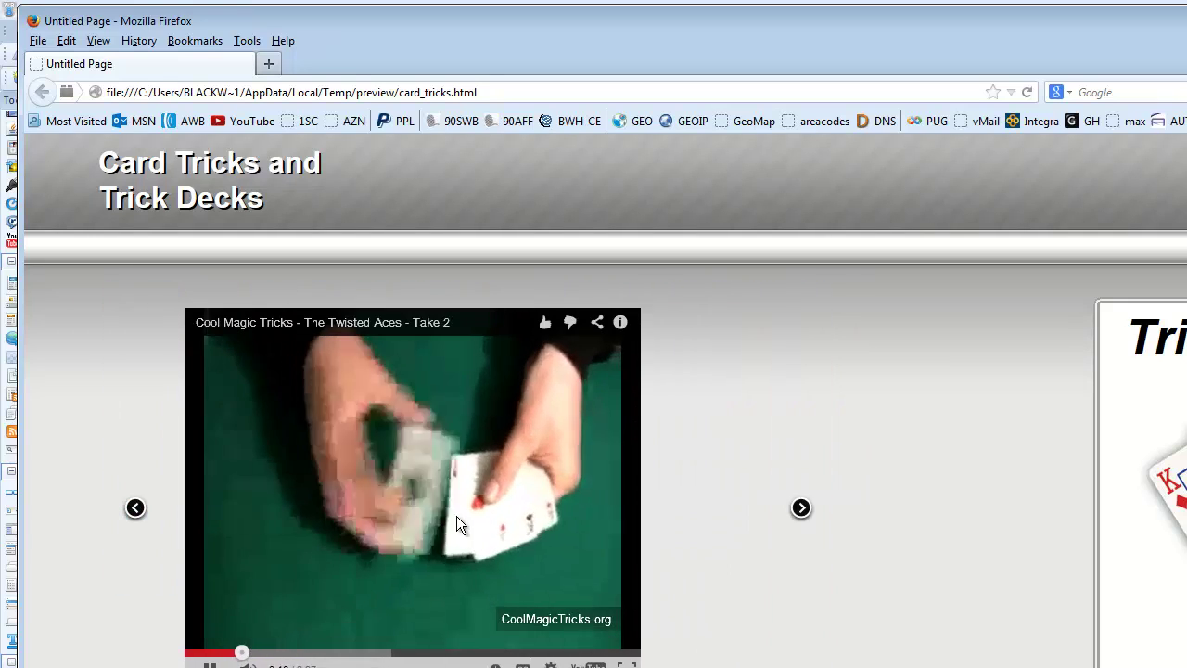
click(443, 505)
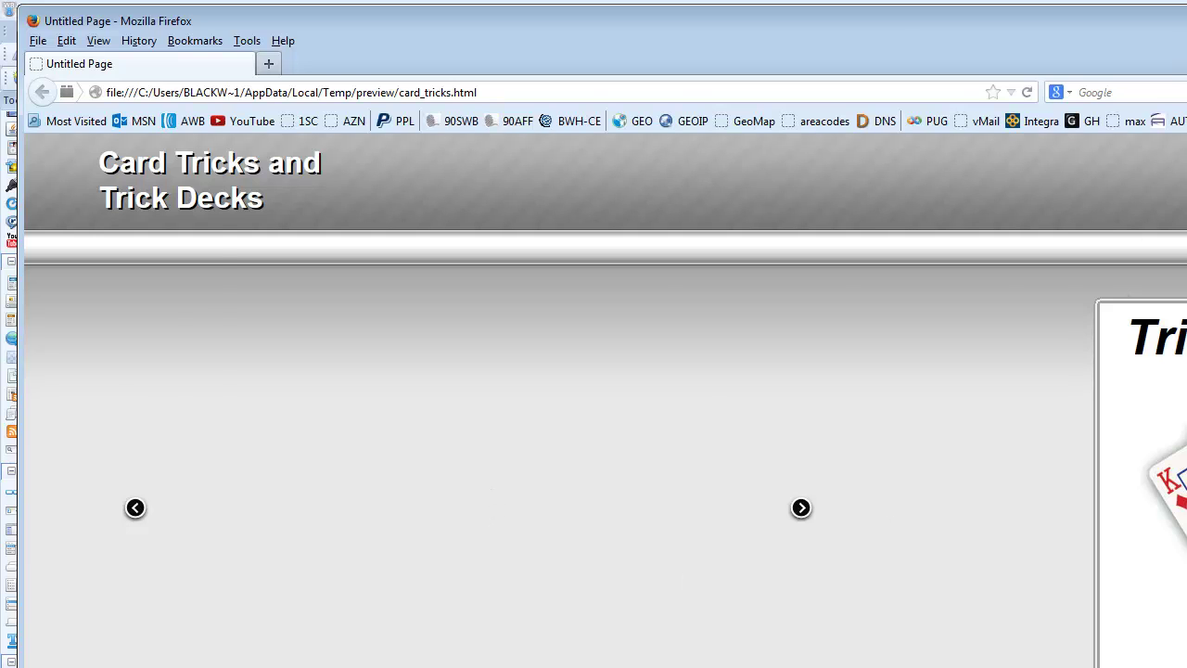
key(alt+F4)
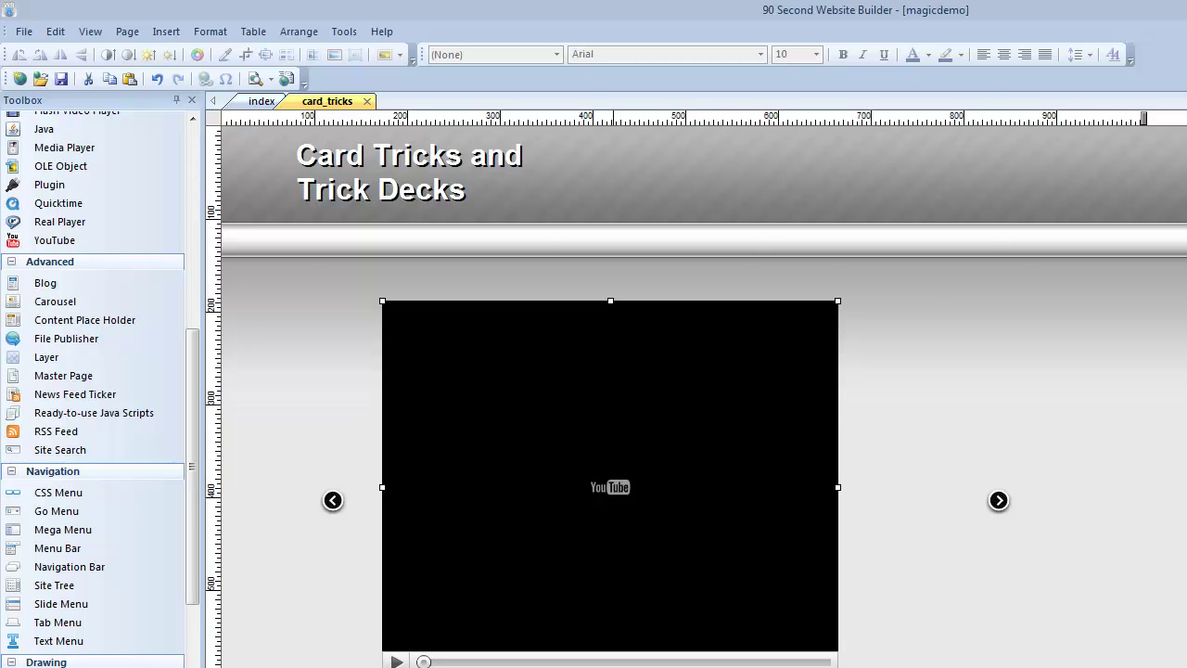
- Move the carousel, showing its first page, up over the page heading and shrink it to about 540 by 410 px
click(666, 380)
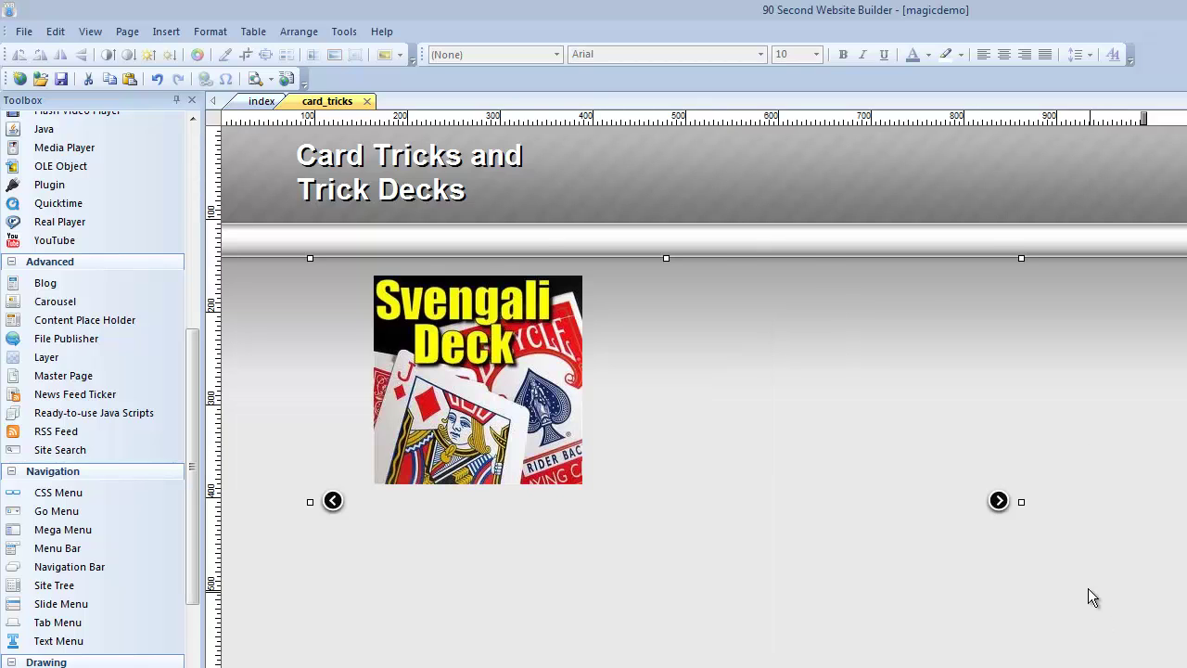
drag(836, 538, 816, 458)
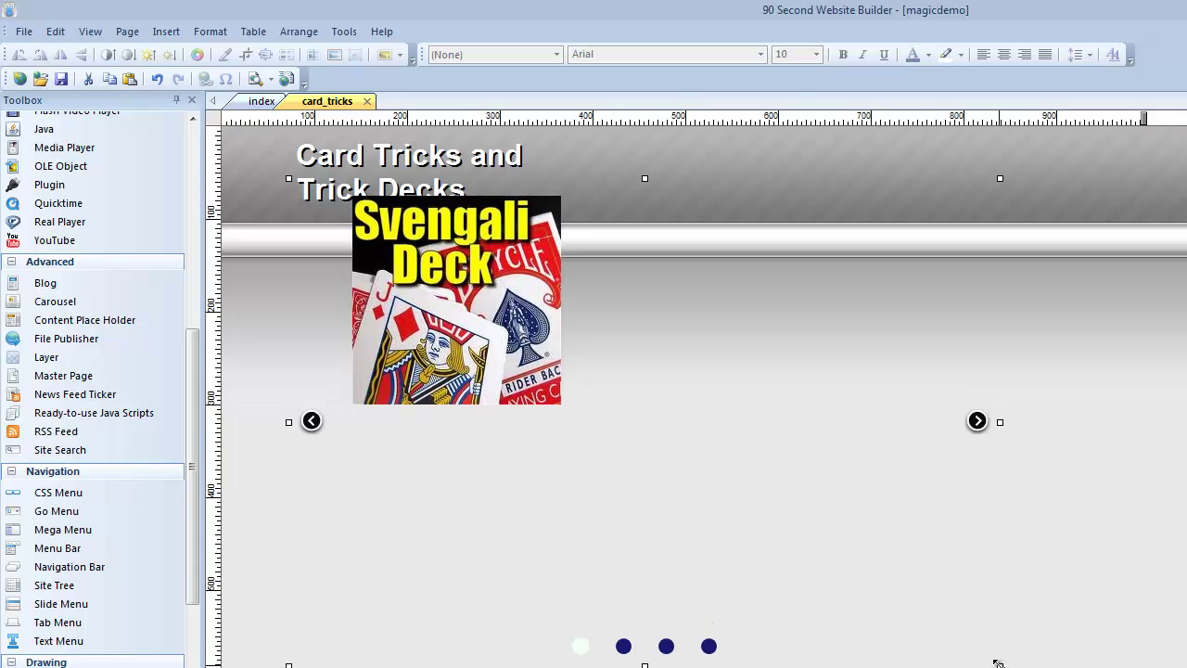
drag(996, 664, 795, 557)
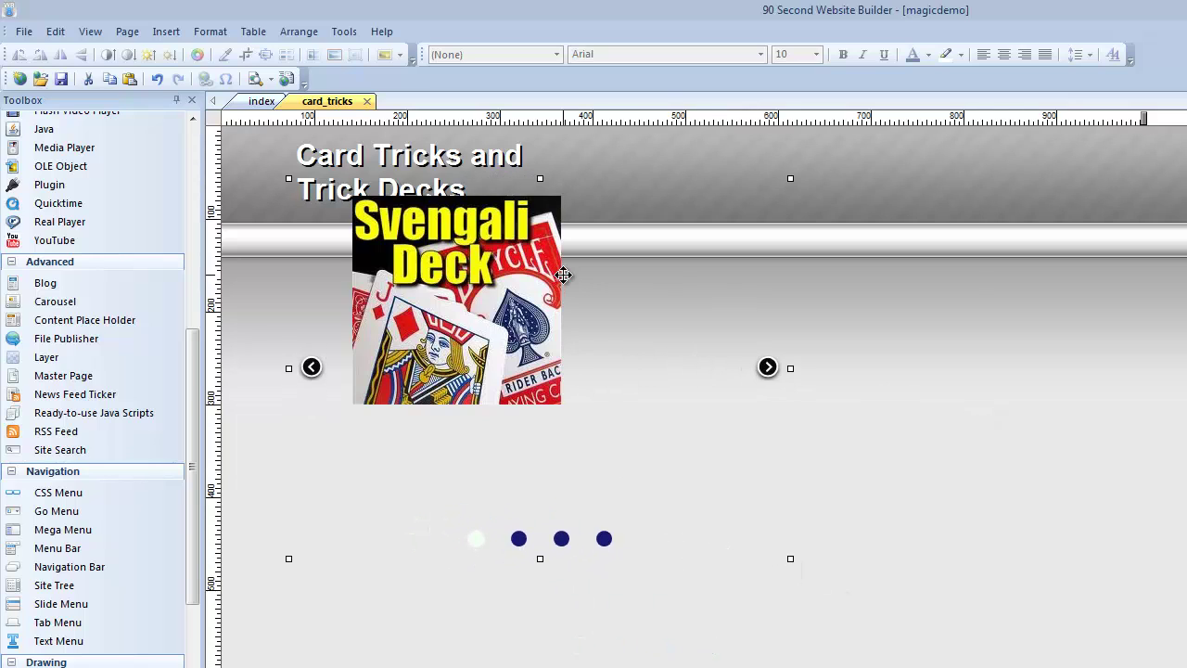